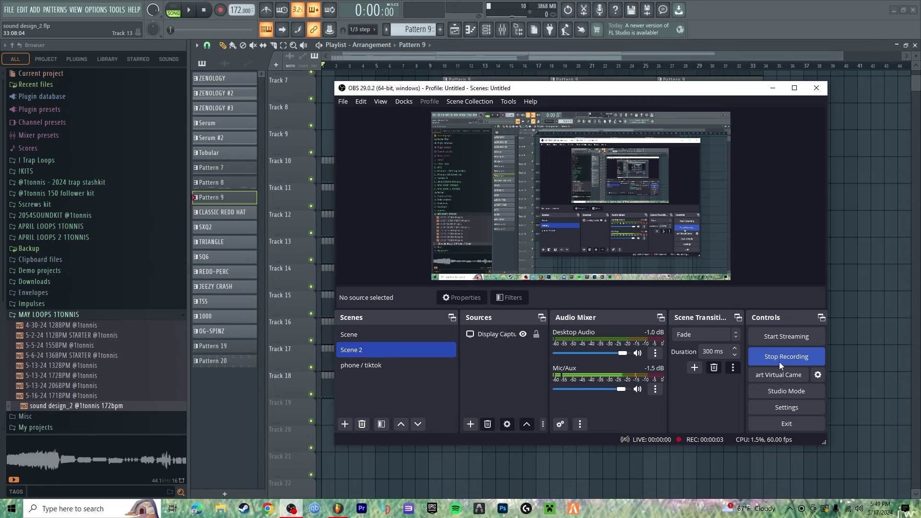
{"action": "left_click", "coordinate": [773, 88]}
{"action": "scroll", "coordinate": [370, 114], "scroll_direction": "up", "scroll_amount": 3}
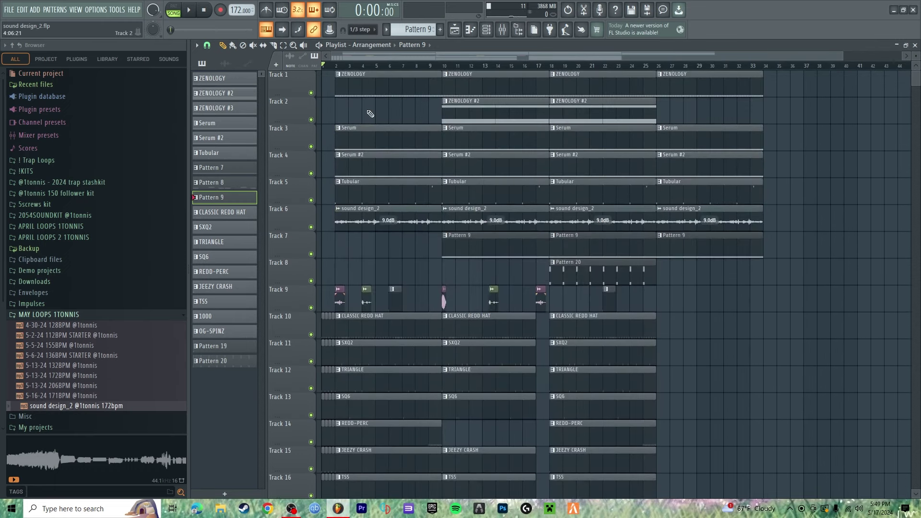
{"action": "scroll", "coordinate": [398, 259], "scroll_direction": "down", "scroll_amount": 4}
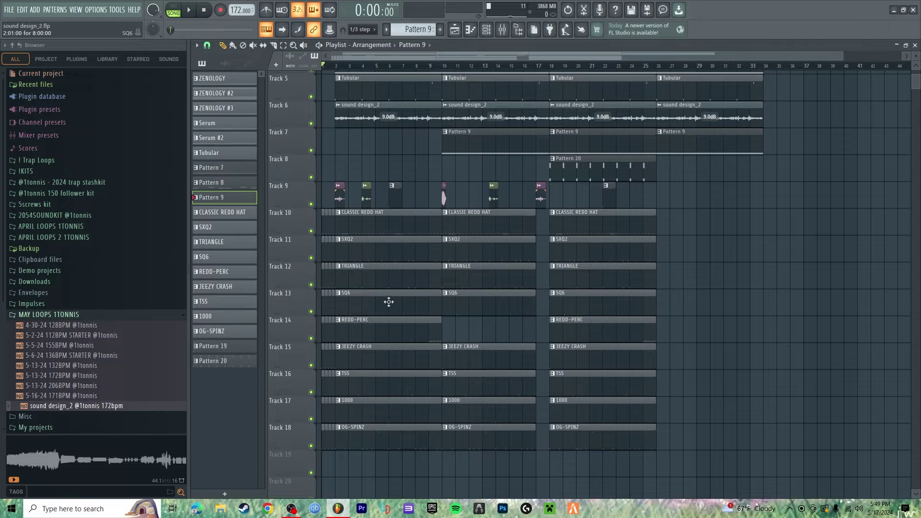
{"action": "scroll", "coordinate": [388, 298], "scroll_direction": "up", "scroll_amount": 4}
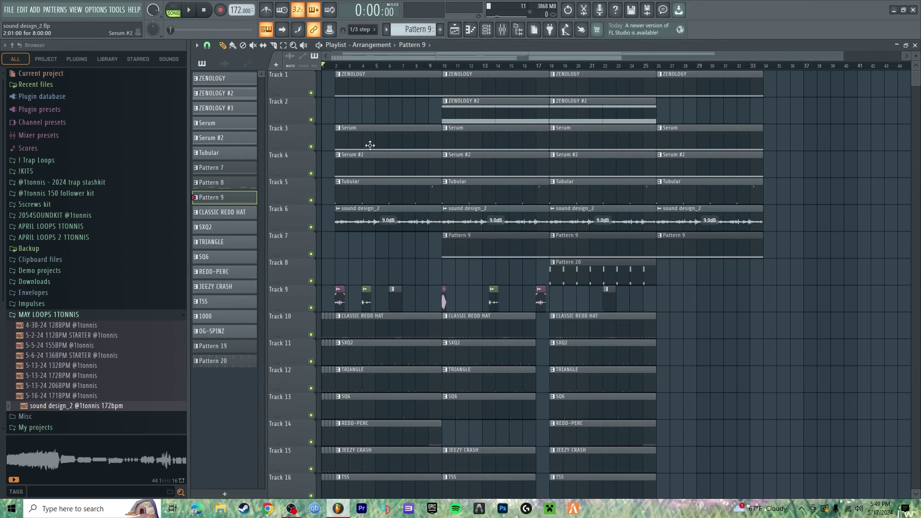
Step: Open the ZENOLOGY piano roll, glance at its synth and mixer, and play its repeated C3 notes once
{"action": "double_click", "coordinate": [376, 78]}
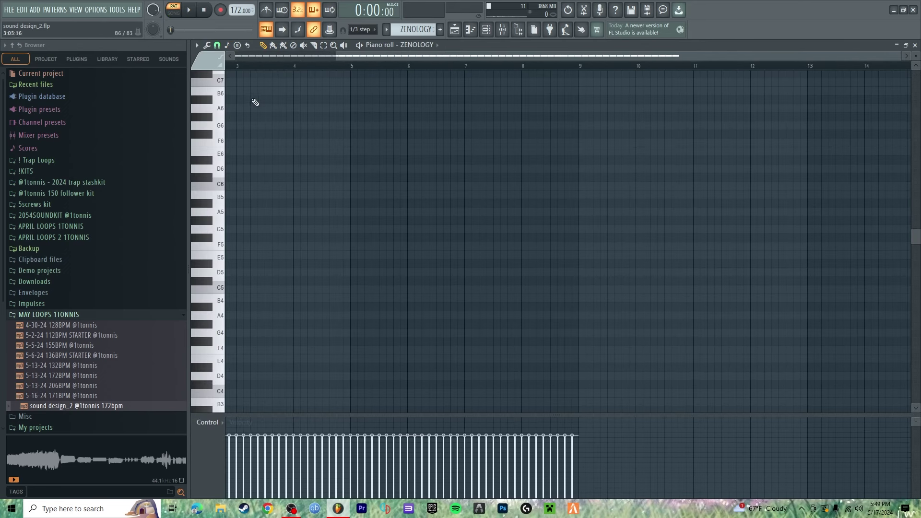
{"action": "left_click", "coordinate": [431, 44]}
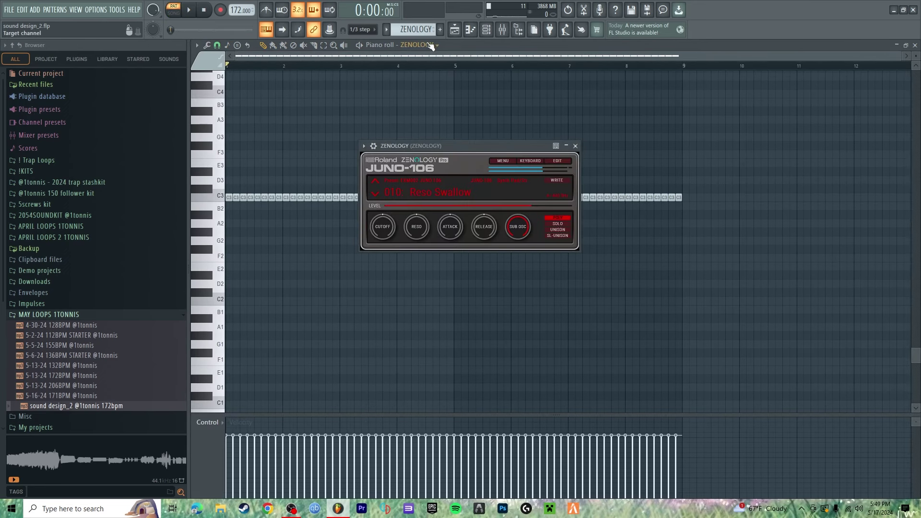
{"action": "left_click", "coordinate": [506, 32]}
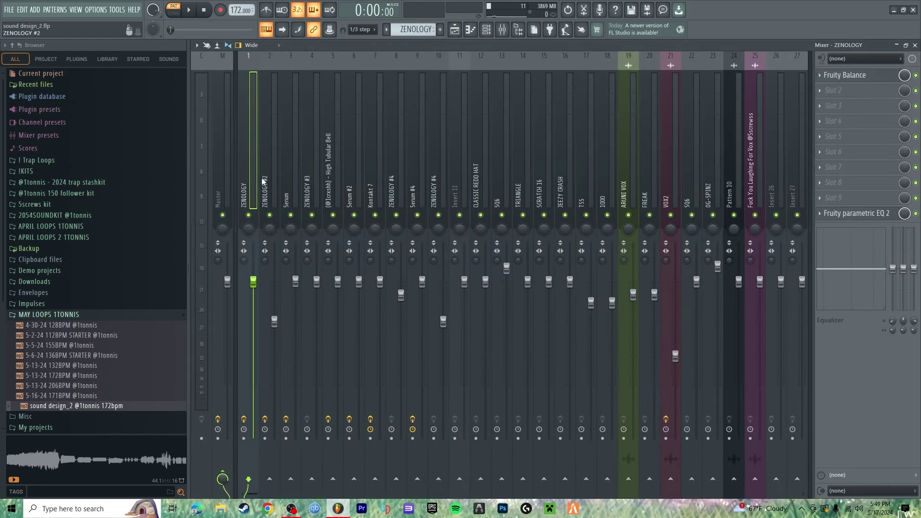
{"action": "left_click", "coordinate": [470, 29]}
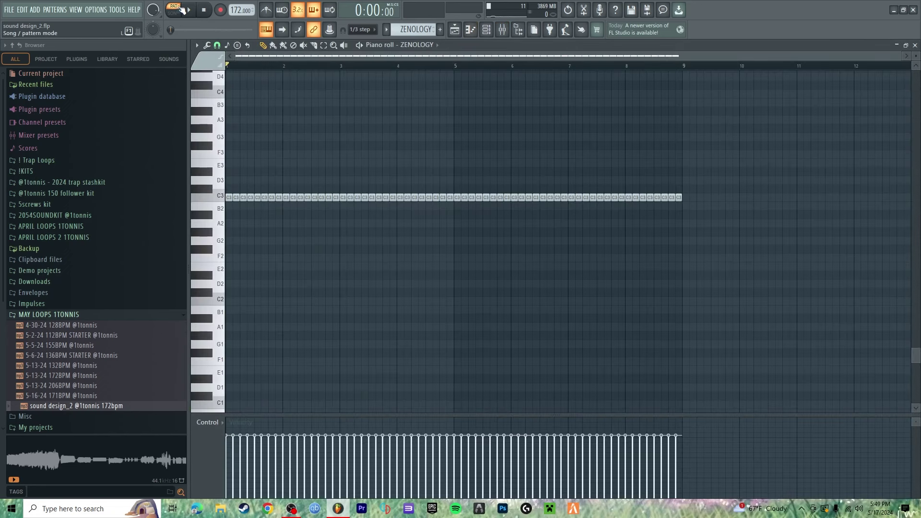
{"action": "left_click", "coordinate": [189, 10]}
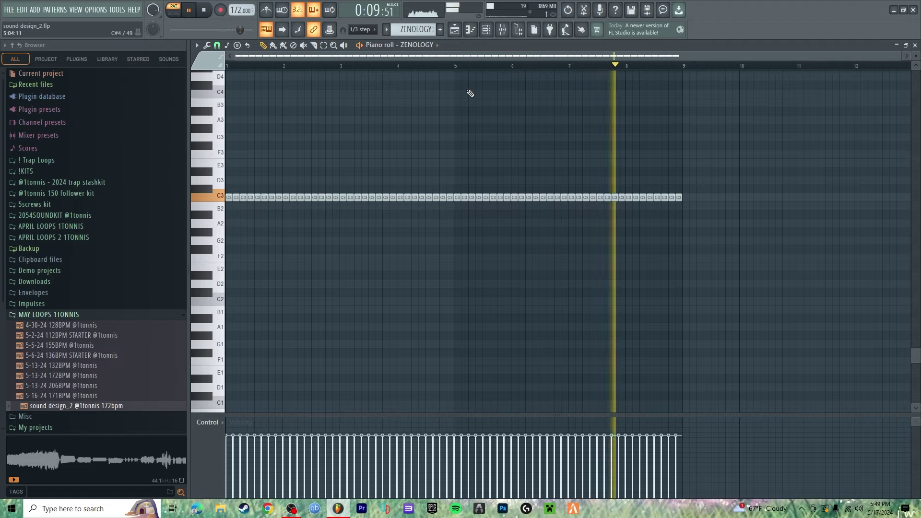
{"action": "key", "text": "space"}
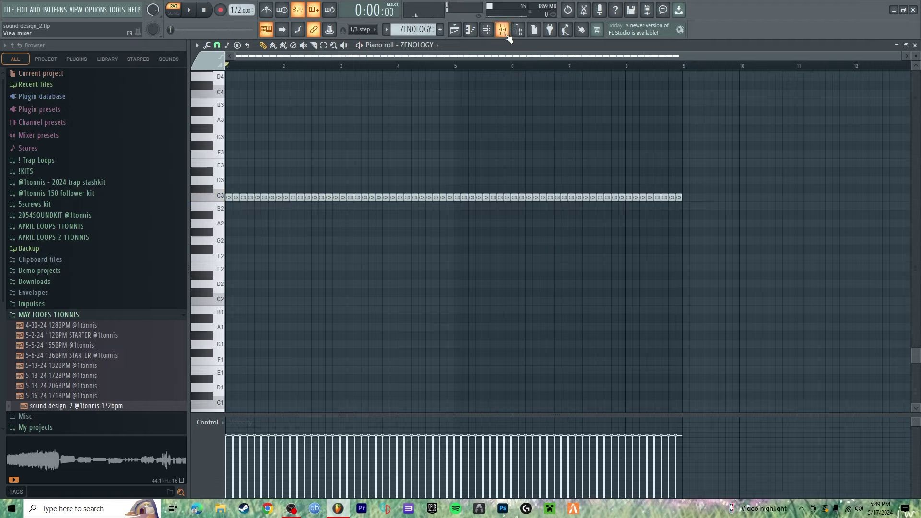
Step: Play ZENOLOGY #2's held chords with its synth window open, checking the mixer before stopping
{"action": "left_click", "coordinate": [455, 29]}
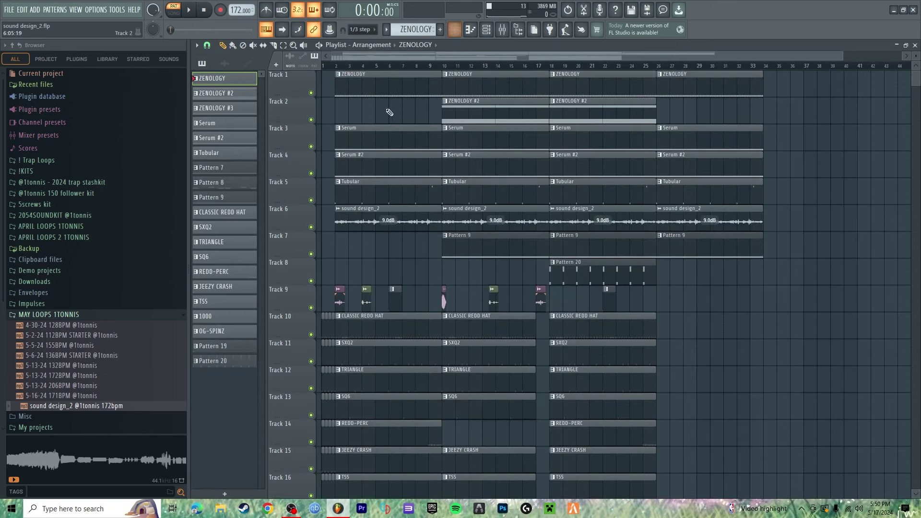
{"action": "double_click", "coordinate": [217, 94]}
{"action": "scroll", "coordinate": [407, 117], "scroll_direction": "up", "scroll_amount": 9}
{"action": "key", "text": "space"}
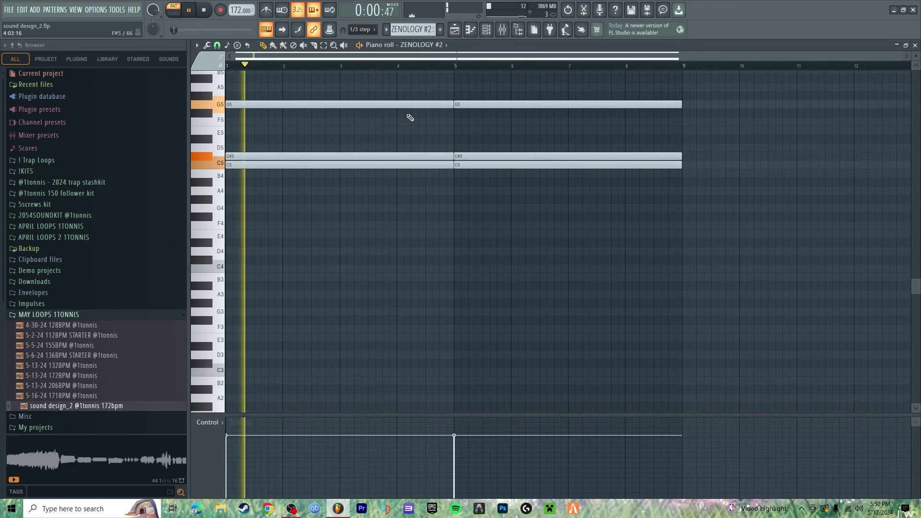
{"action": "right_click", "coordinate": [422, 46]}
{"action": "left_click_drag", "start_coordinate": [455, 134], "coordinate": [499, 267]}
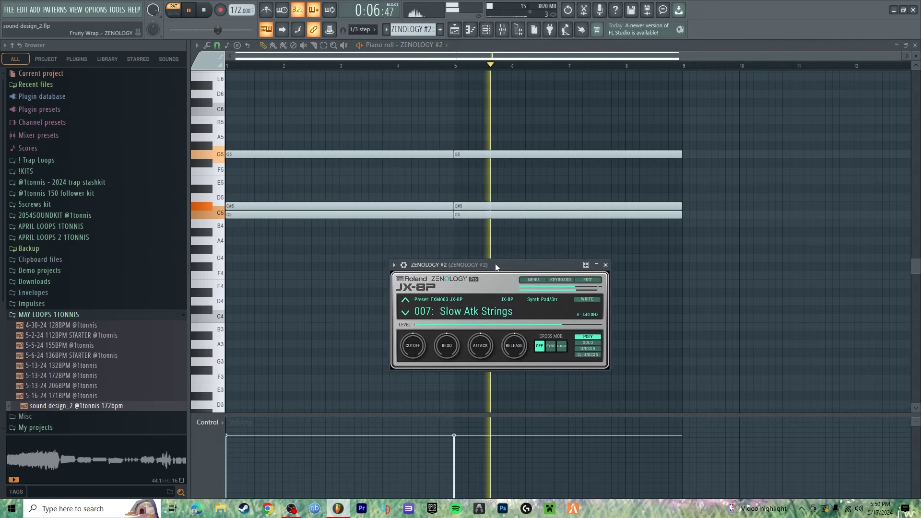
{"action": "key", "text": "F9"}
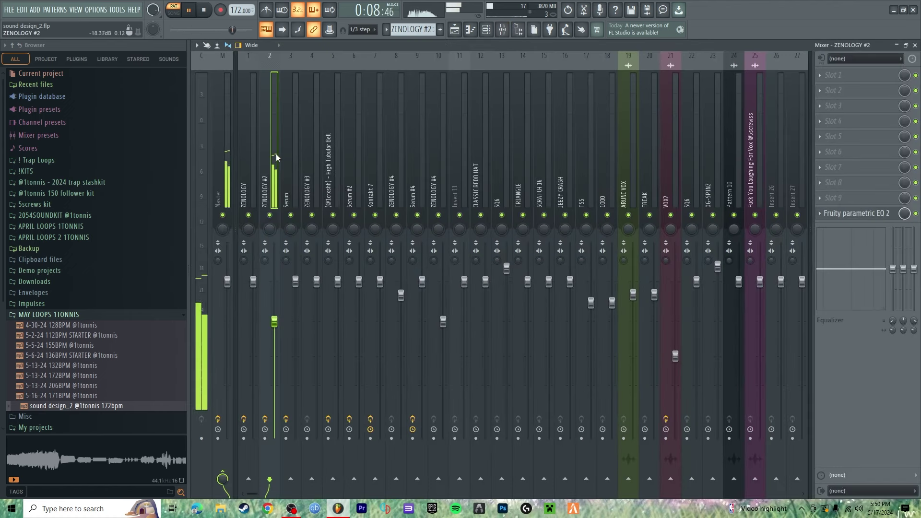
{"action": "left_click", "coordinate": [472, 33]}
{"action": "key", "text": "space"}
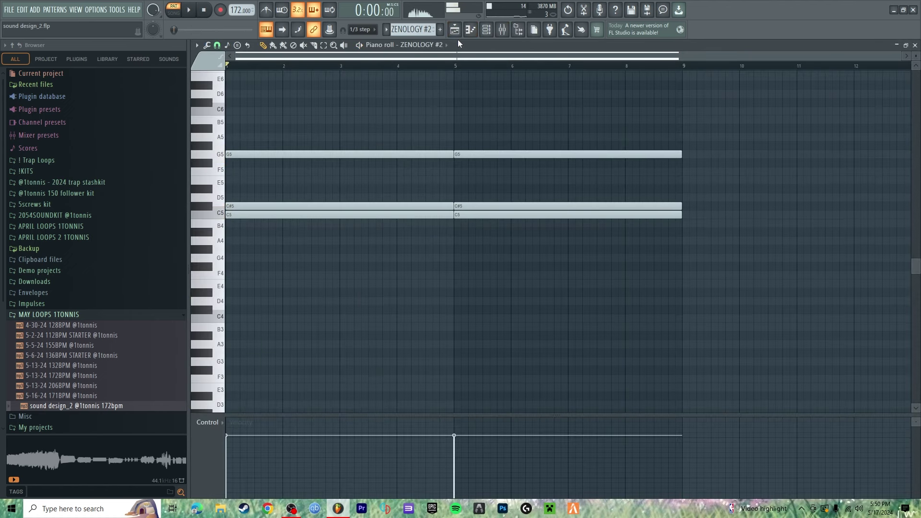
{"action": "scroll", "coordinate": [428, 30], "scroll_direction": "up", "scroll_amount": 1}
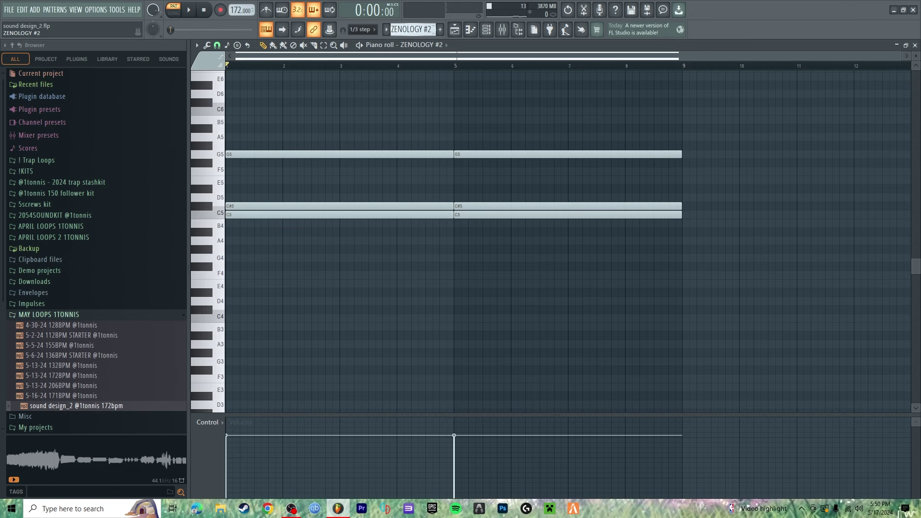
{"action": "scroll", "coordinate": [428, 30], "scroll_direction": "down", "scroll_amount": 1}
Step: Open ZENOLOGY #3's synth window and play its LFO Pad 2 note
{"action": "right_click", "coordinate": [437, 44]}
{"action": "key", "text": "space"}
{"action": "left_click_drag", "start_coordinate": [430, 197], "coordinate": [459, 244]}
{"action": "scroll", "coordinate": [509, 255], "scroll_direction": "down", "scroll_amount": 1}
{"action": "scroll", "coordinate": [527, 220], "scroll_direction": "down", "scroll_amount": 2}
{"action": "scroll", "coordinate": [527, 226], "scroll_direction": "down", "scroll_amount": 2}
{"action": "scroll", "coordinate": [531, 226], "scroll_direction": "up", "scroll_amount": 2}
Step: Inspect the Serum #2 and Serum #4 mixer tracks, then return to the arrangement playlist
{"action": "key", "text": "F9"}
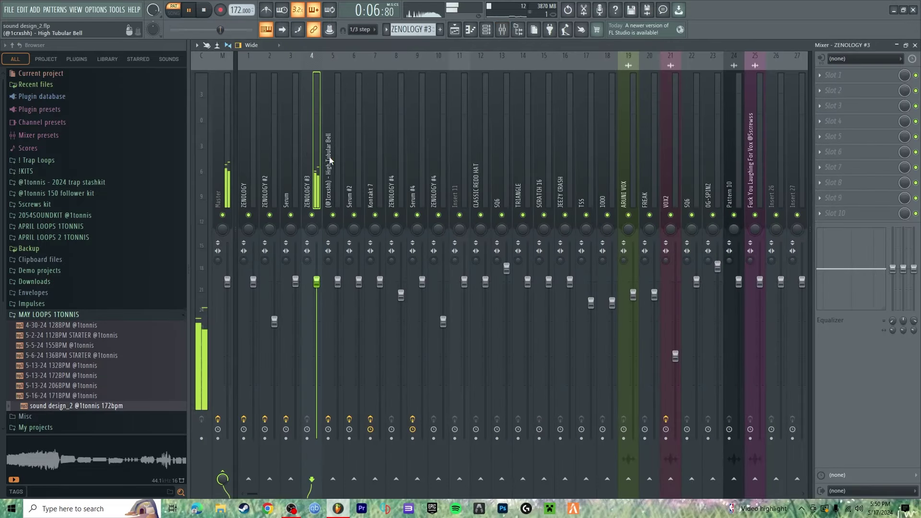
{"action": "left_click", "coordinate": [351, 165]}
{"action": "left_click", "coordinate": [422, 168]}
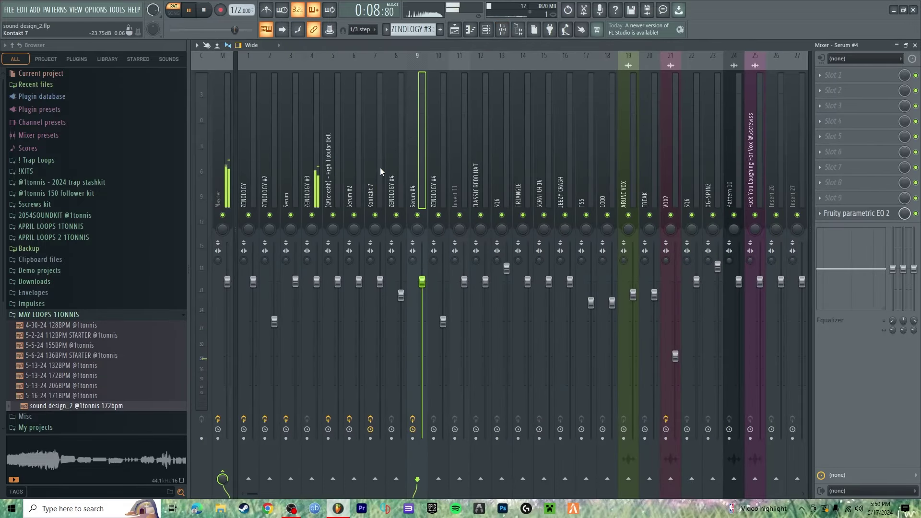
{"action": "key", "text": "F5"}
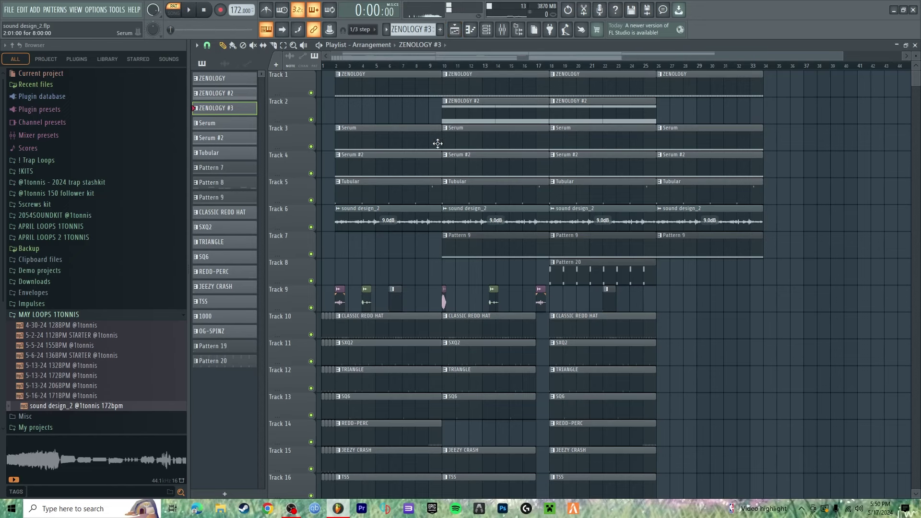
Step: Play the Serum pattern's sustained eight-bar C3 note with the Serum window open
{"action": "double_click", "coordinate": [405, 142]}
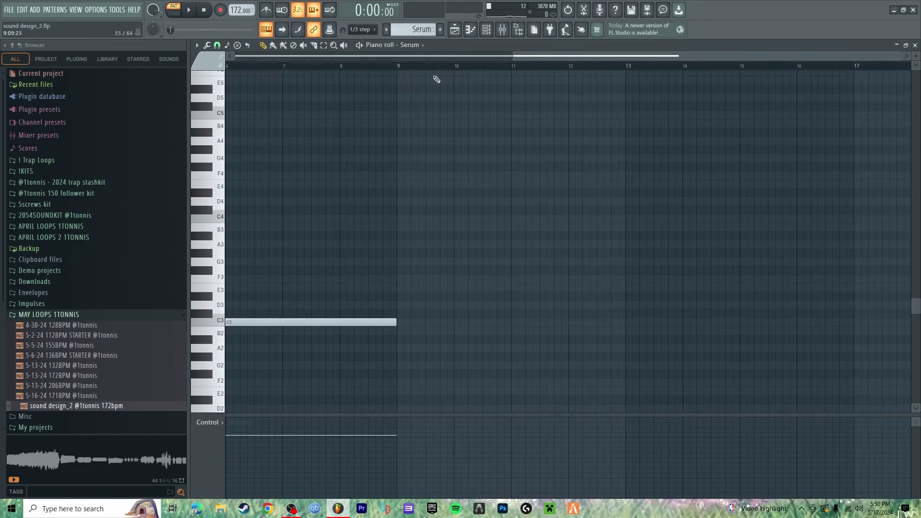
{"action": "left_click", "coordinate": [456, 31]}
{"action": "double_click", "coordinate": [396, 139]}
{"action": "key", "text": "space"}
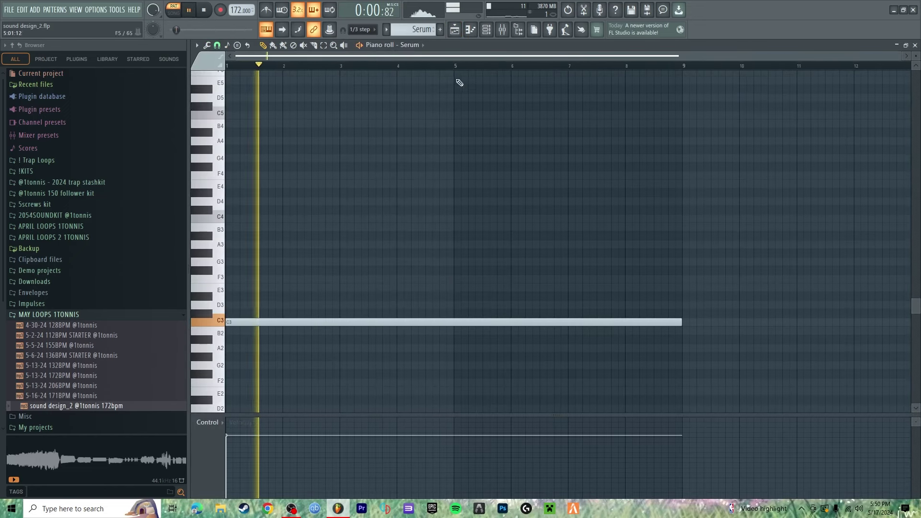
{"action": "scroll", "coordinate": [459, 106], "scroll_direction": "down", "scroll_amount": 3}
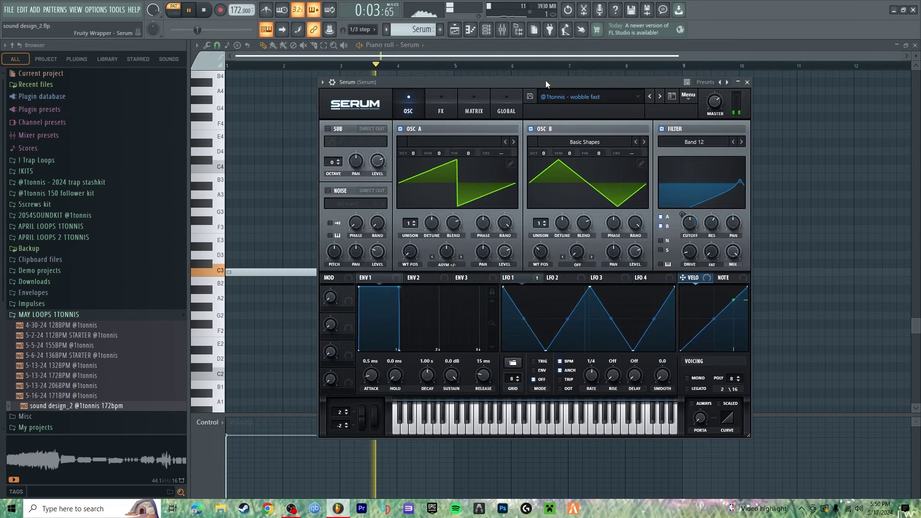
{"action": "left_click_drag", "start_coordinate": [545, 80], "coordinate": [558, 88]}
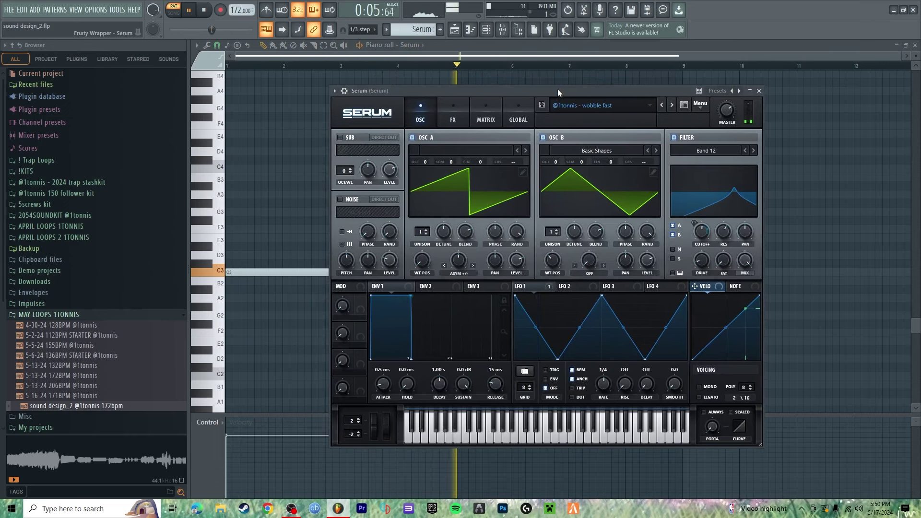
{"action": "key", "text": "space"}
Step: Audition the Serum note with the wobble preset, then switch to wobble fast
{"action": "left_click", "coordinate": [501, 34]}
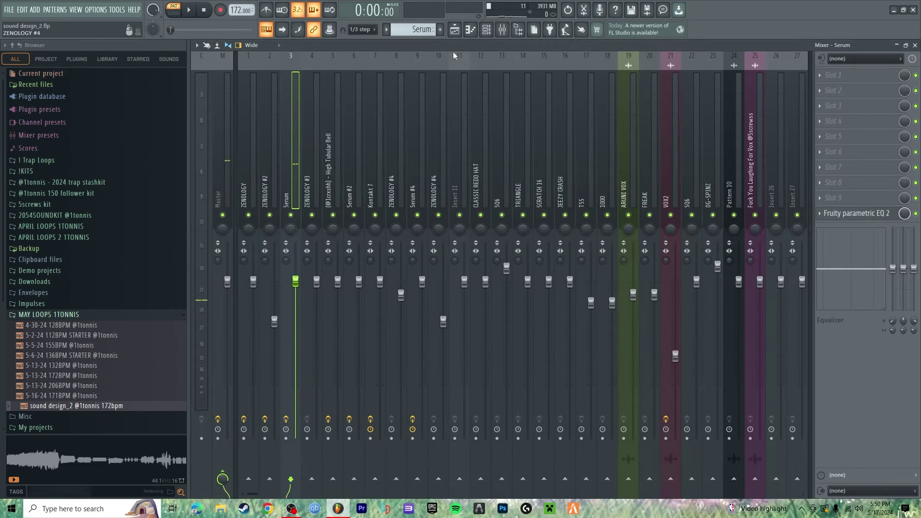
{"action": "left_click", "coordinate": [454, 30]}
{"action": "left_click", "coordinate": [470, 30]}
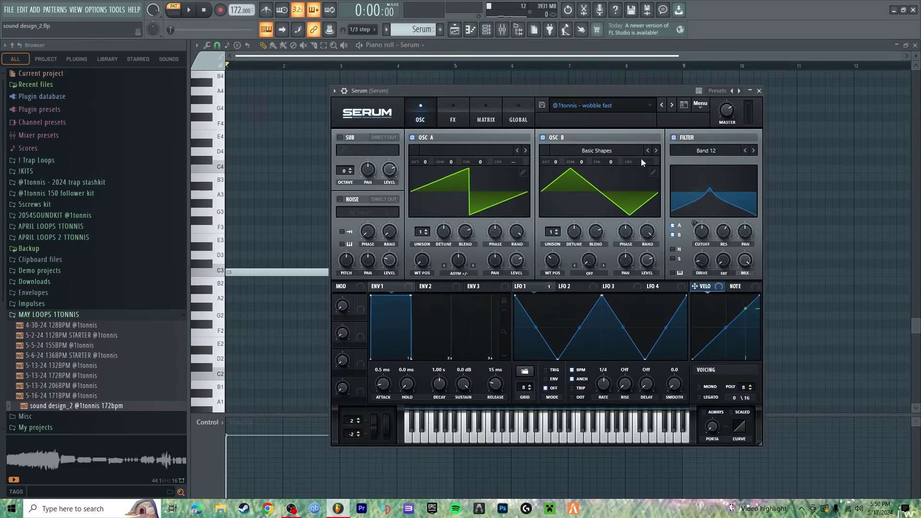
{"action": "left_click", "coordinate": [662, 105]}
{"action": "key", "text": "space"}
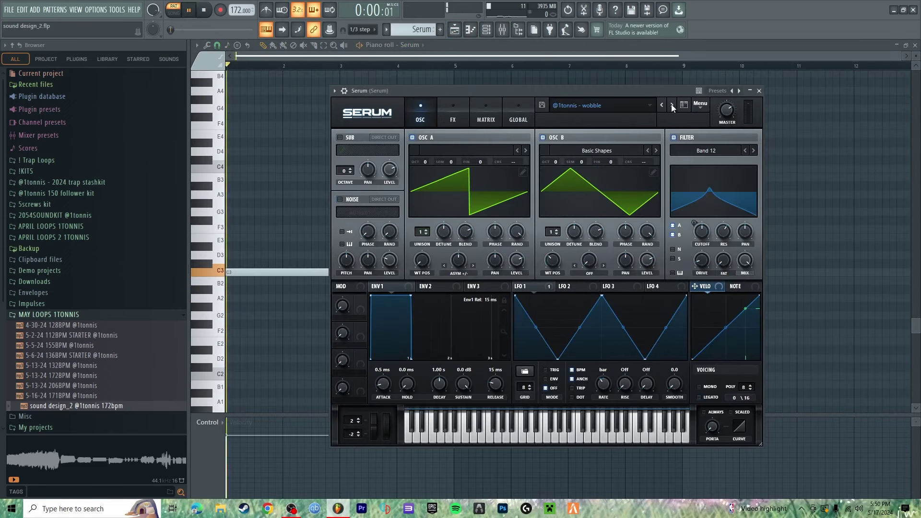
{"action": "left_click", "coordinate": [663, 105]}
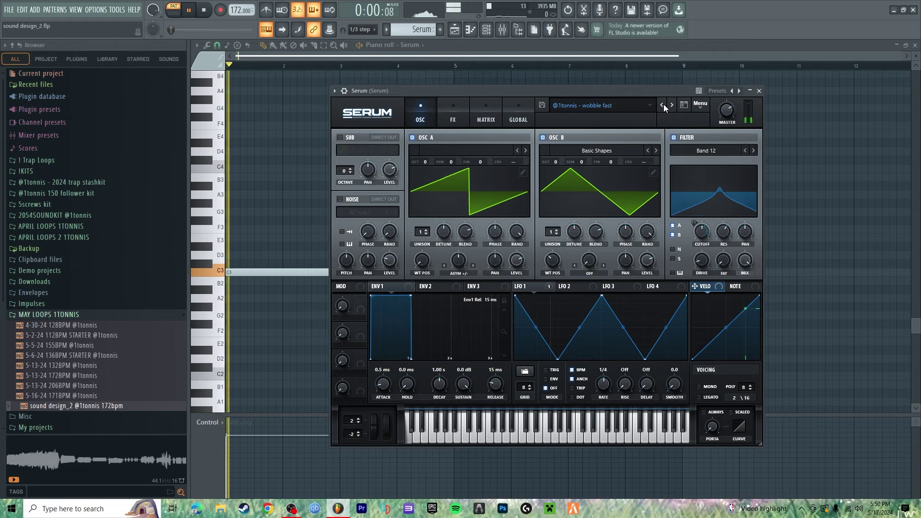
Step: Close the Serum window, point the note editor at Serum #2, stop, and return to the playlist
{"action": "left_click", "coordinate": [468, 55]}
{"action": "left_click", "coordinate": [412, 45]}
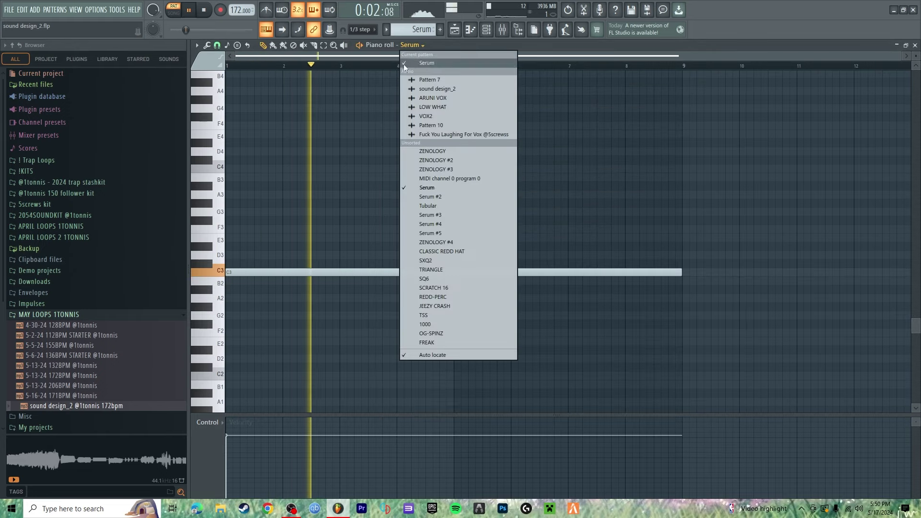
{"action": "left_click", "coordinate": [426, 197]}
{"action": "key", "text": "space"}
{"action": "key", "text": "F5"}
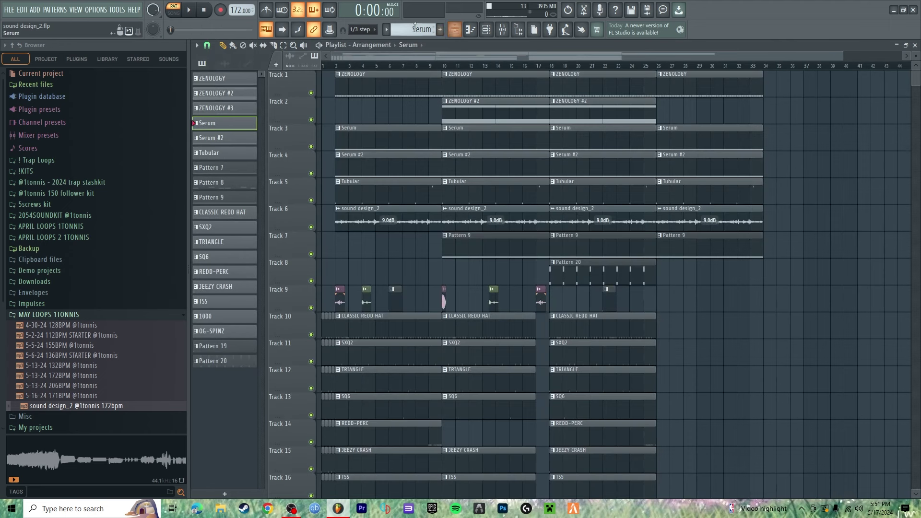
Step: Play Serum #2's long C2 note with its synth window open, then switch to the Tubular pattern
{"action": "double_click", "coordinate": [393, 166]}
{"action": "key", "text": "space"}
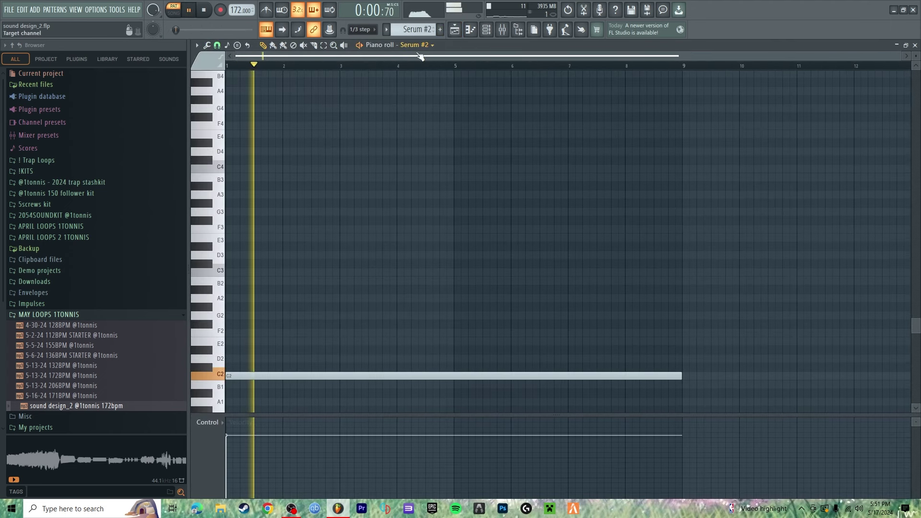
{"action": "right_click", "coordinate": [417, 49]}
{"action": "left_click_drag", "start_coordinate": [582, 76], "coordinate": [623, 92]}
{"action": "left_click", "coordinate": [549, 57]}
{"action": "scroll", "coordinate": [533, 115], "scroll_direction": "down", "scroll_amount": 3}
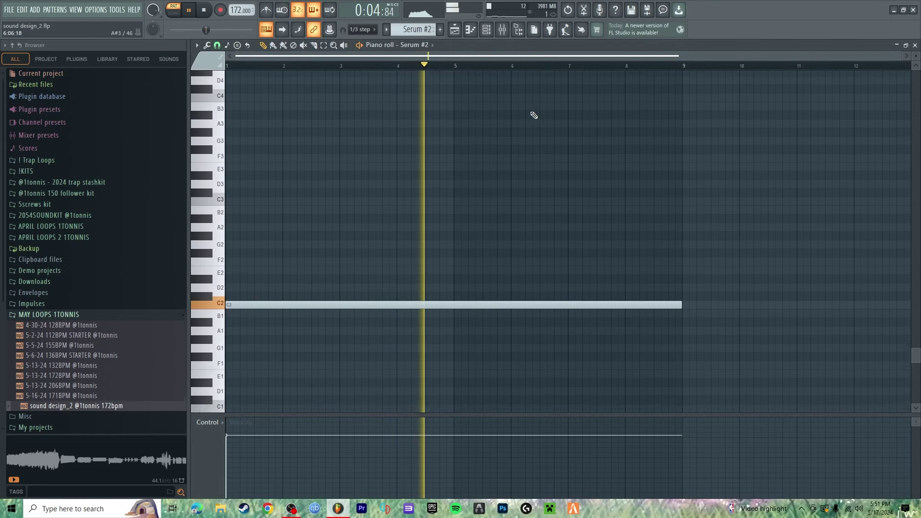
{"action": "left_click", "coordinate": [502, 30]}
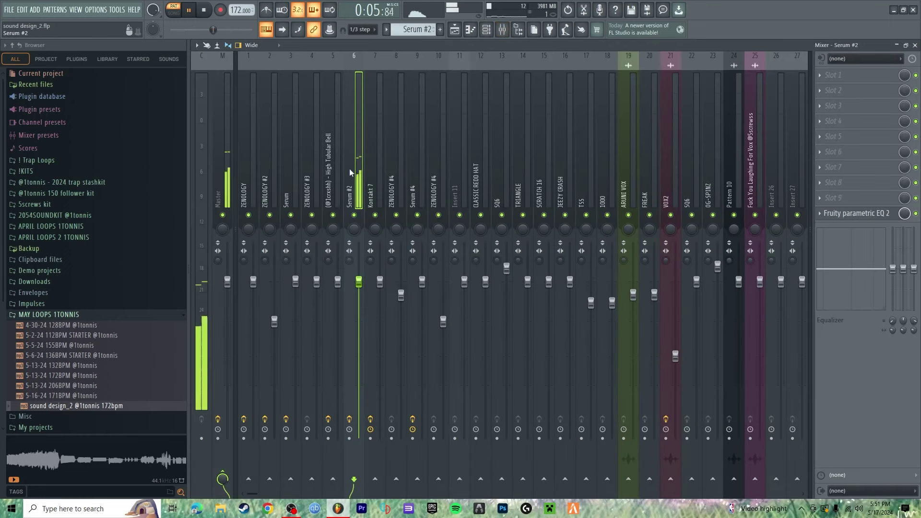
{"action": "left_click", "coordinate": [459, 32]}
{"action": "left_click", "coordinate": [469, 33]}
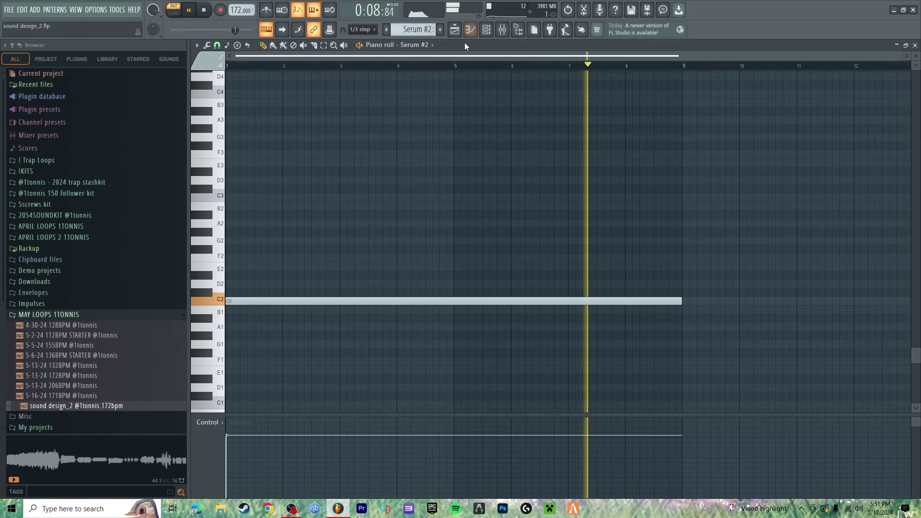
{"action": "key", "text": "space"}
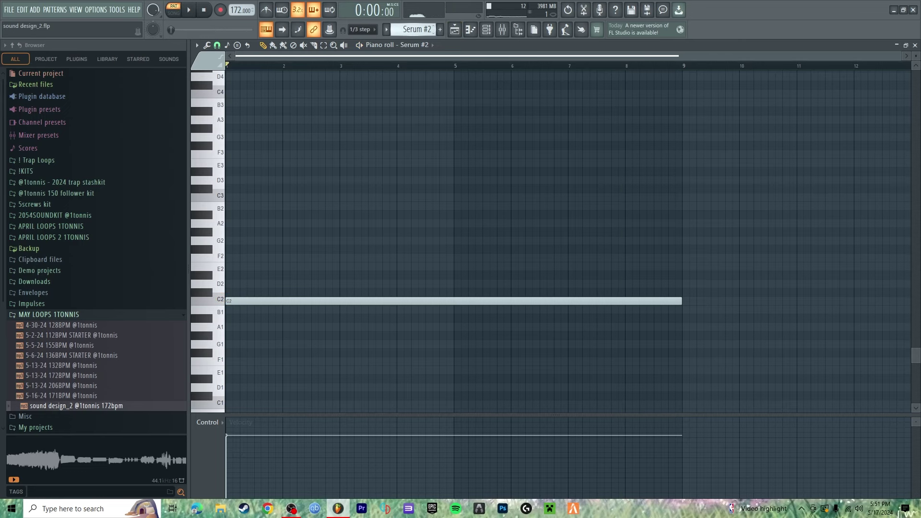
{"action": "key", "text": "KP_Add"}
Step: Bring the Tubular notes into view and play its four C5 hits and one C6
{"action": "right_click", "coordinate": [422, 46]}
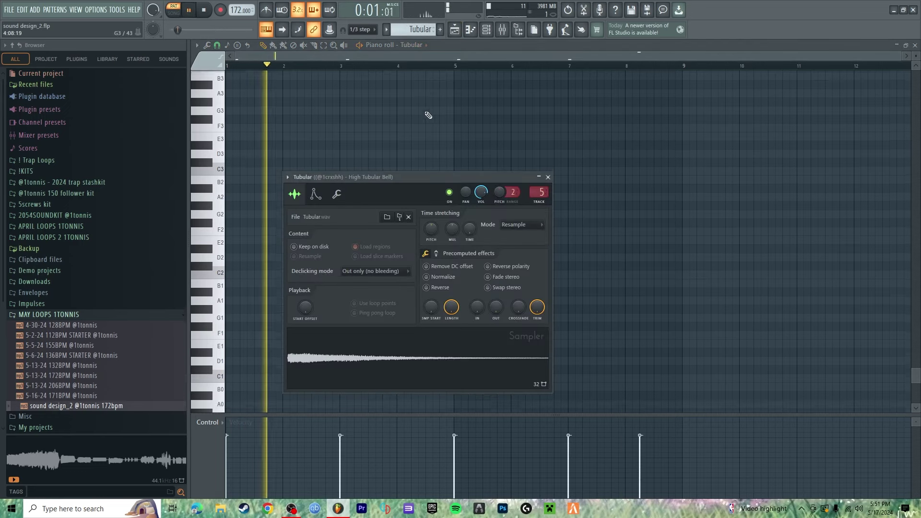
{"action": "middle_click", "coordinate": [438, 99]}
{"action": "scroll", "coordinate": [446, 91], "scroll_direction": "up", "scroll_amount": 5}
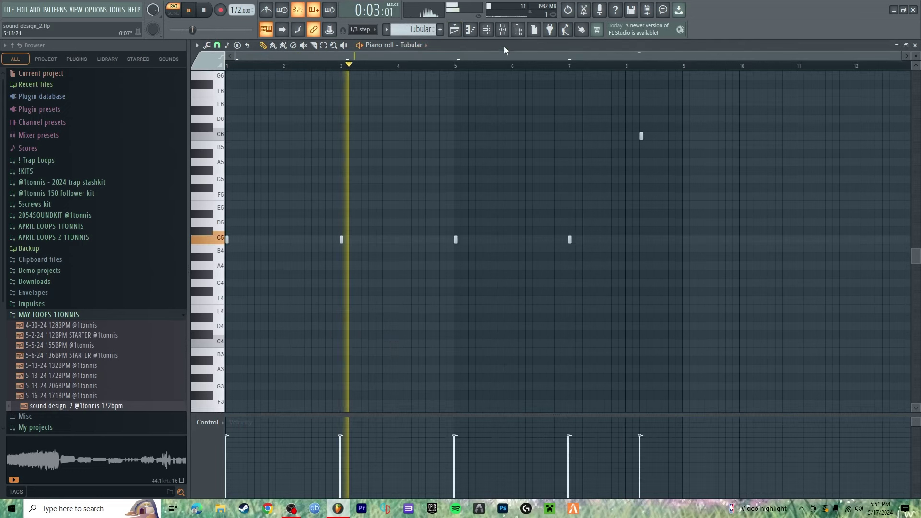
{"action": "key", "text": "F9"}
{"action": "left_click", "coordinate": [474, 30]}
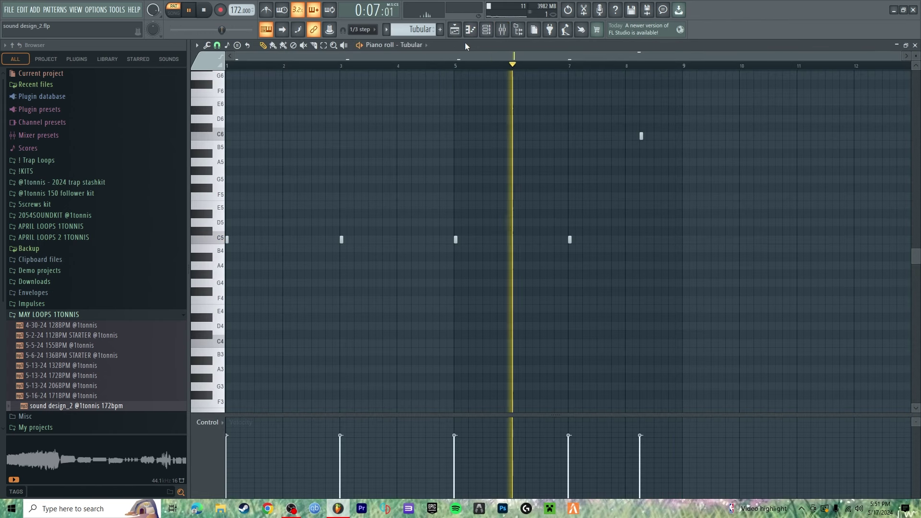
Step: Show the Tubular sampler's envelope and miscellaneous functions pages, with cut group 6 and 4 echoes
{"action": "left_click", "coordinate": [430, 48]}
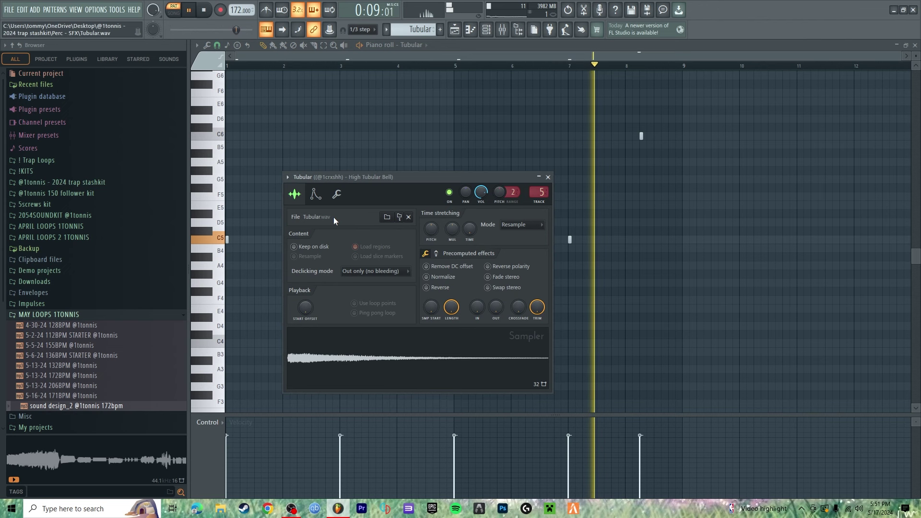
{"action": "left_click", "coordinate": [315, 194]}
{"action": "left_click", "coordinate": [336, 194]}
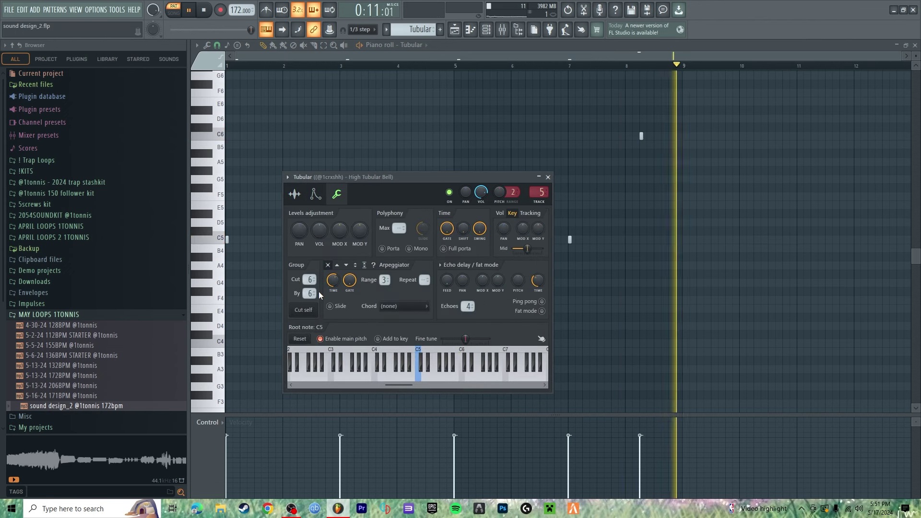
Step: Place the playlist playhead at bar 2 and solo Track 6
{"action": "left_click", "coordinate": [456, 30]}
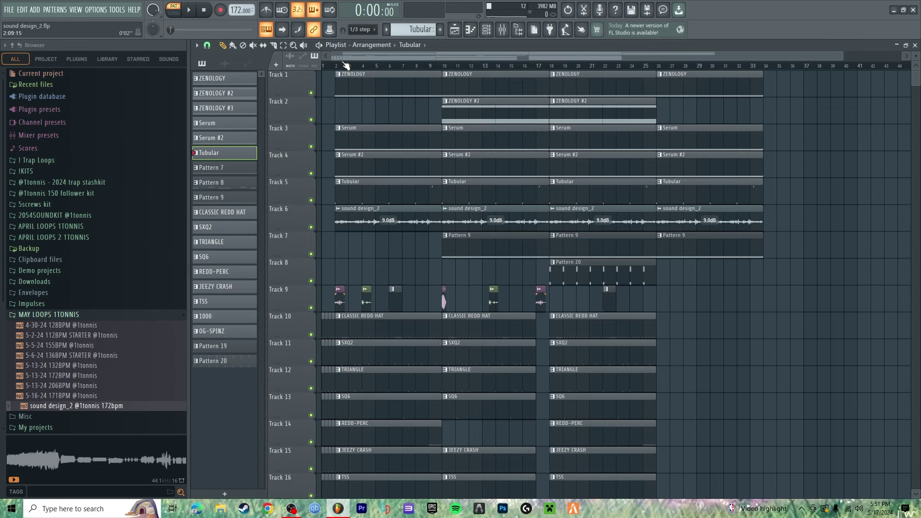
{"action": "left_click_drag", "start_coordinate": [338, 66], "coordinate": [335, 67]}
{"action": "scroll", "coordinate": [334, 86], "scroll_direction": "up", "scroll_amount": 2}
{"action": "right_click", "coordinate": [310, 228]}
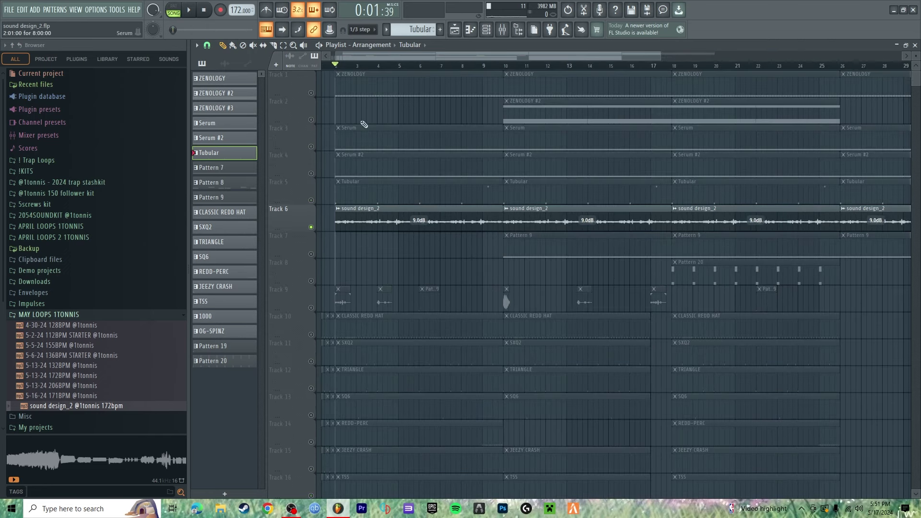
Step: Play the arrangement from bar 2 twice, stopping each time
{"action": "key", "text": "space"}
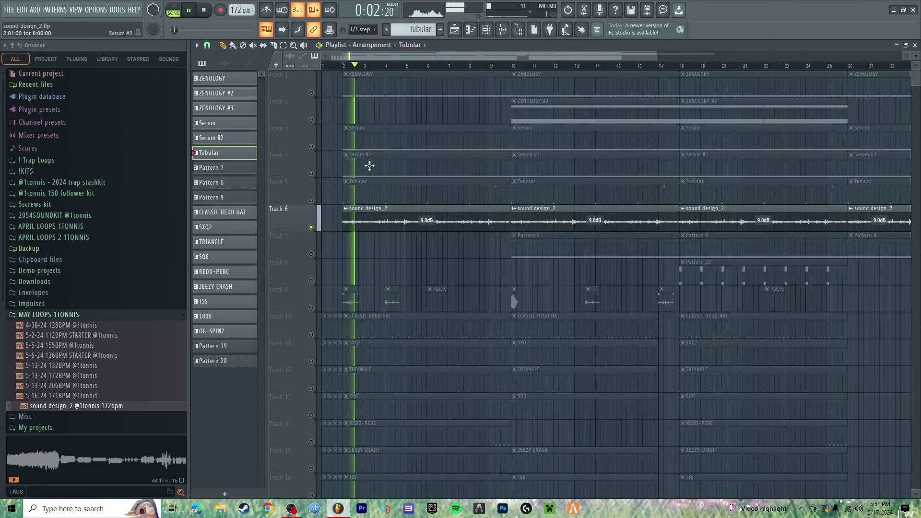
{"action": "key", "text": "space"}
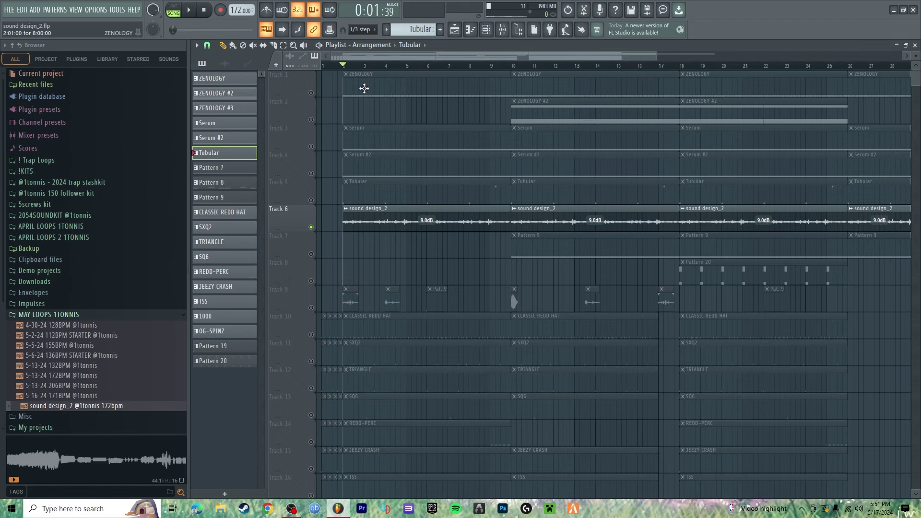
{"action": "key", "text": "space"}
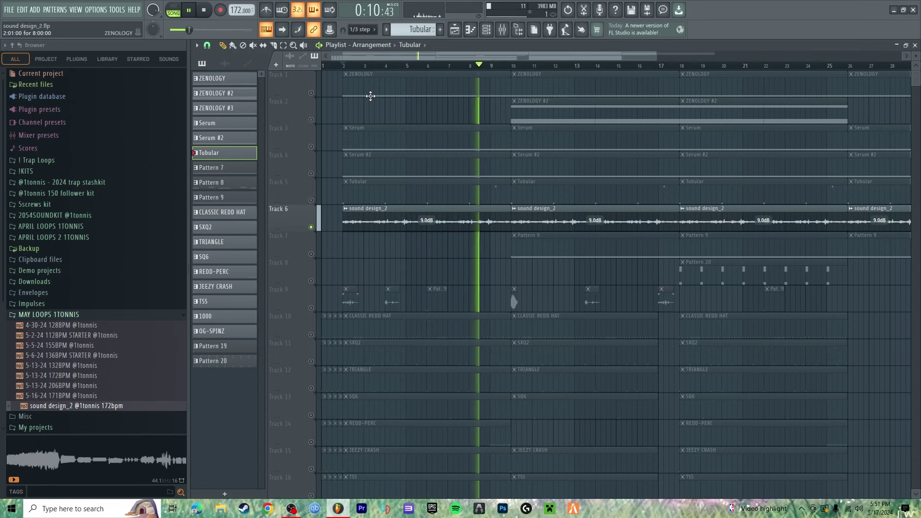
{"action": "key", "text": "space"}
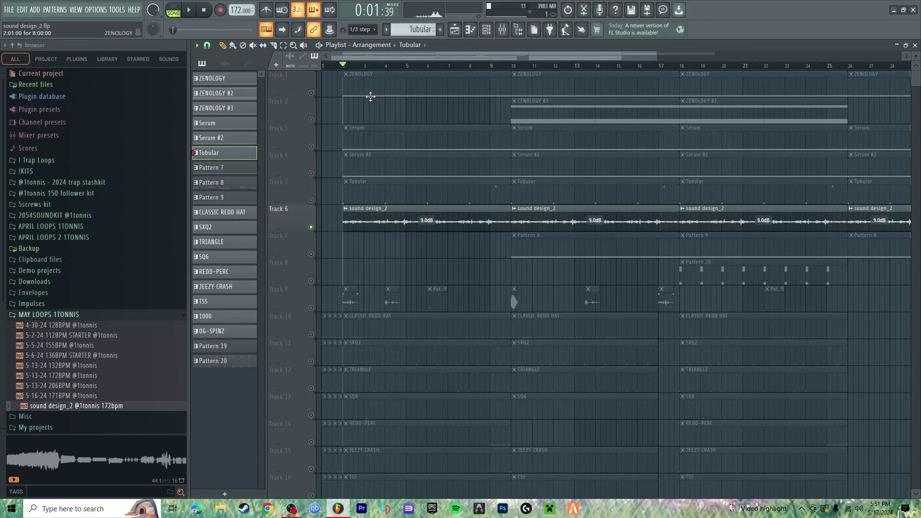
Step: Preview Pattern 7's long C4 Kontakt note in pattern mode, then close Kontakt
{"action": "double_click", "coordinate": [238, 173]}
{"action": "left_click_drag", "start_coordinate": [325, 57], "coordinate": [352, 57]}
{"action": "left_click", "coordinate": [451, 45]}
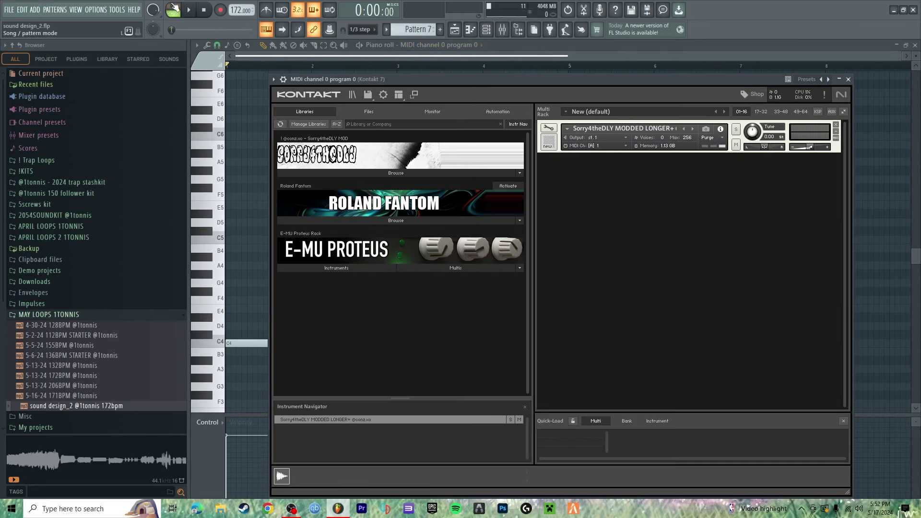
{"action": "left_click", "coordinate": [173, 6]}
{"action": "key", "text": "space"}
{"action": "left_click_drag", "start_coordinate": [479, 82], "coordinate": [464, 113]}
{"action": "key", "text": "space"}
{"action": "left_click", "coordinate": [455, 50]}
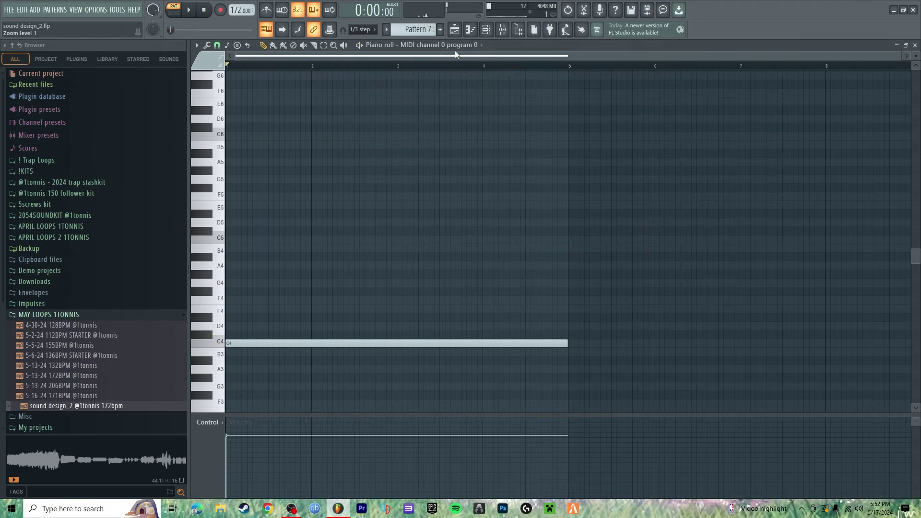
Step: Delete the two Pattern 7 clips on Track 22 and unmute Track 22
{"action": "left_click", "coordinate": [457, 32]}
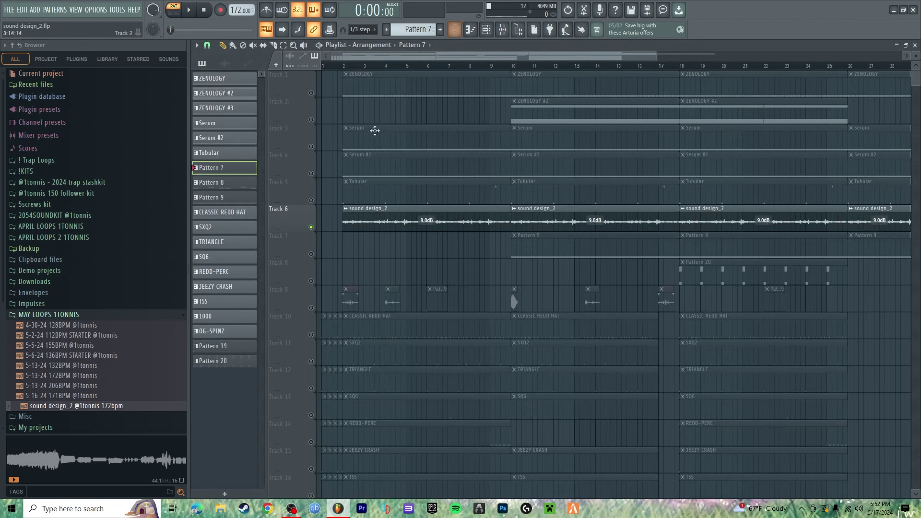
{"action": "scroll", "coordinate": [372, 256], "scroll_direction": "down", "scroll_amount": 4}
{"action": "double_click", "coordinate": [252, 166]}
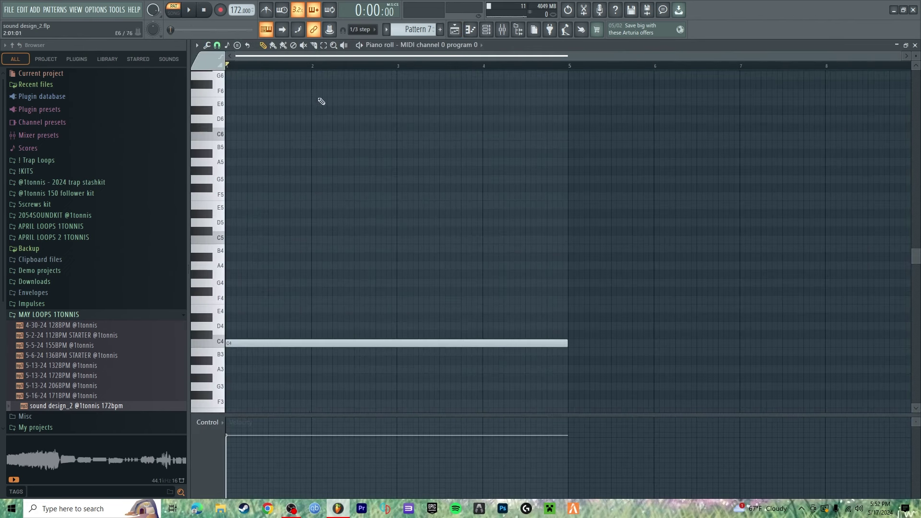
{"action": "left_click", "coordinate": [464, 25]}
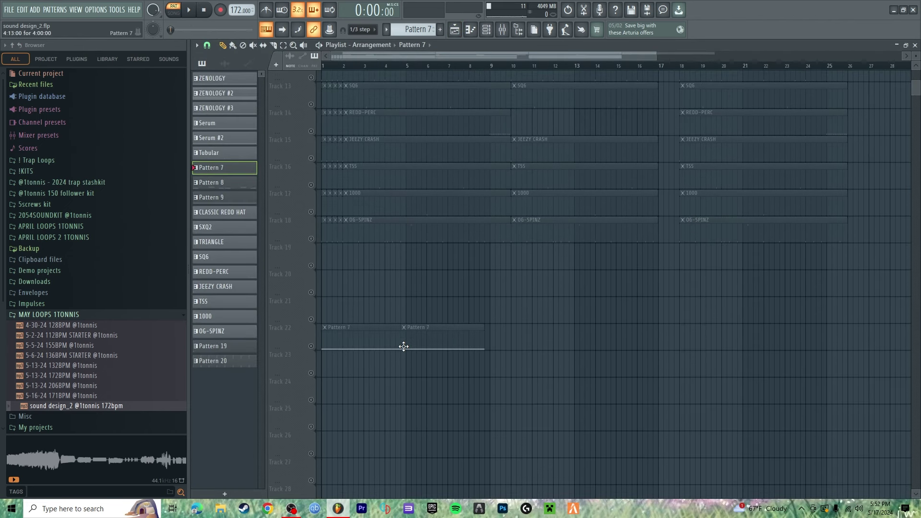
{"action": "right_click", "coordinate": [410, 344]}
{"action": "right_click", "coordinate": [394, 339]}
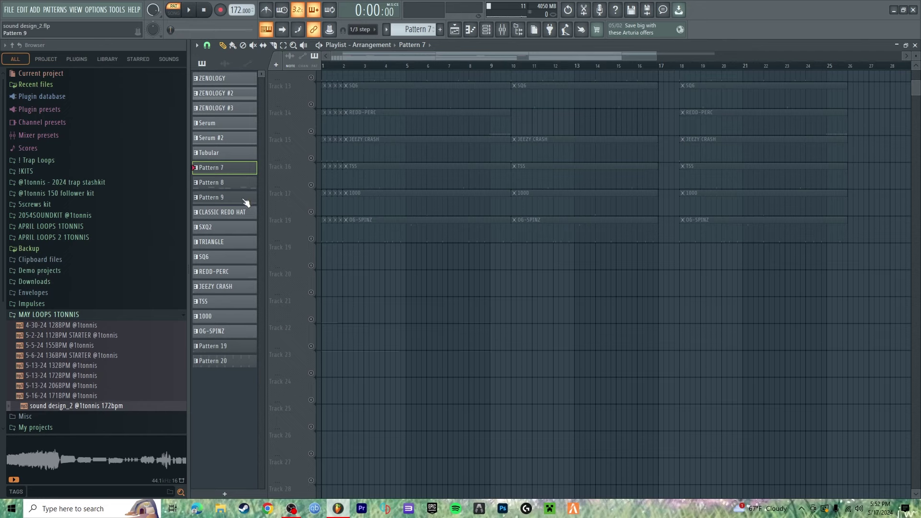
{"action": "left_click", "coordinate": [224, 64]}
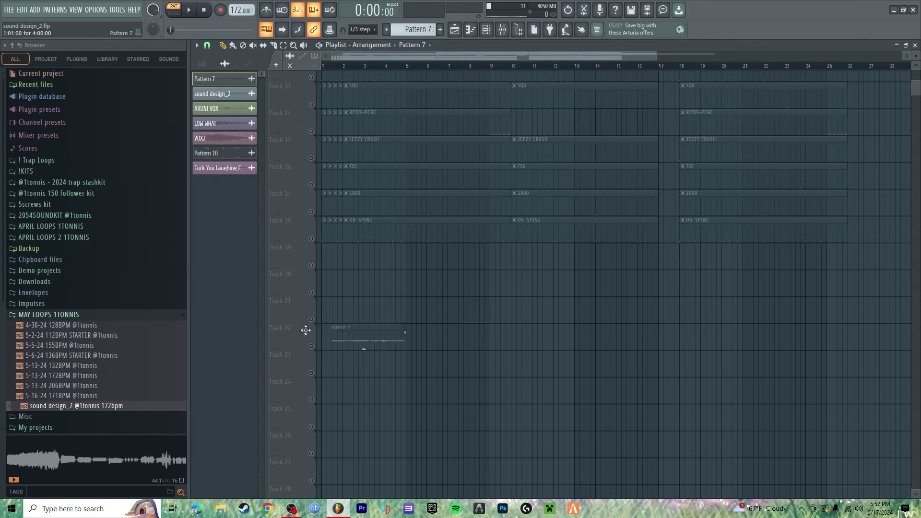
{"action": "left_click", "coordinate": [312, 346]}
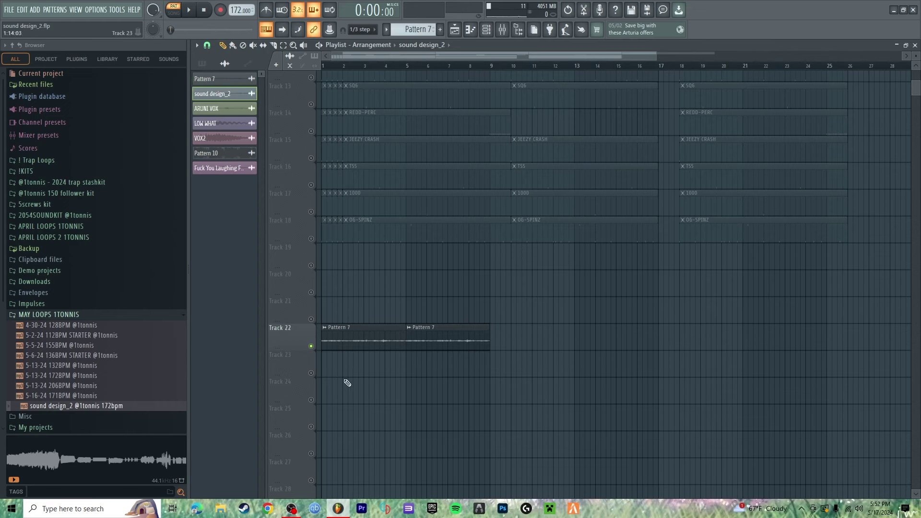
Step: Delete the sound design_2 clip on Track 23 and the remaining Pattern 7 clips on Track 22
{"action": "right_click", "coordinate": [378, 365]}
{"action": "right_click", "coordinate": [388, 343]}
{"action": "right_click", "coordinate": [419, 346]}
{"action": "scroll", "coordinate": [382, 97], "scroll_direction": "up", "scroll_amount": 4}
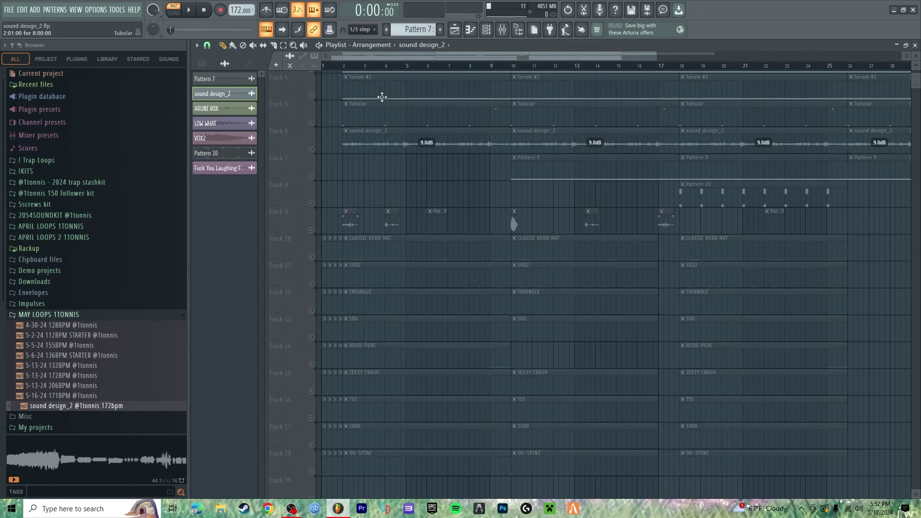
Step: Look at Track 8's icon choices and close them unchanged
{"action": "right_click", "coordinate": [306, 257]}
{"action": "left_click", "coordinate": [305, 246]}
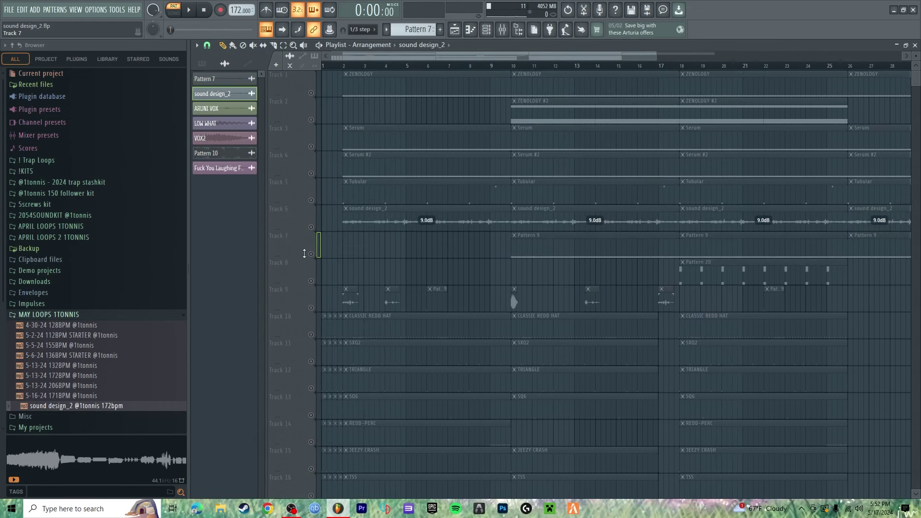
{"action": "left_click", "coordinate": [299, 253]}
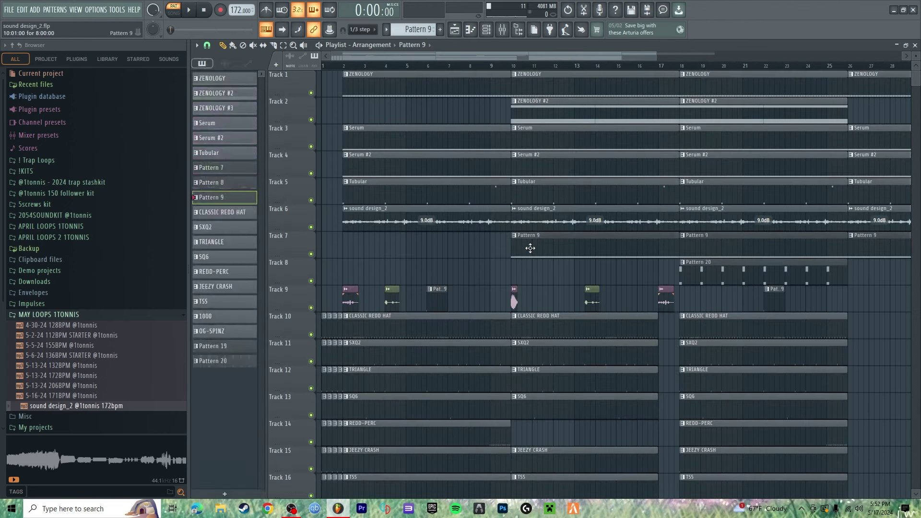
Step: Play Pattern 9's long Serum #4 C3 note and bring the piano roll above the synth window
{"action": "double_click", "coordinate": [531, 247]}
{"action": "key", "text": "space"}
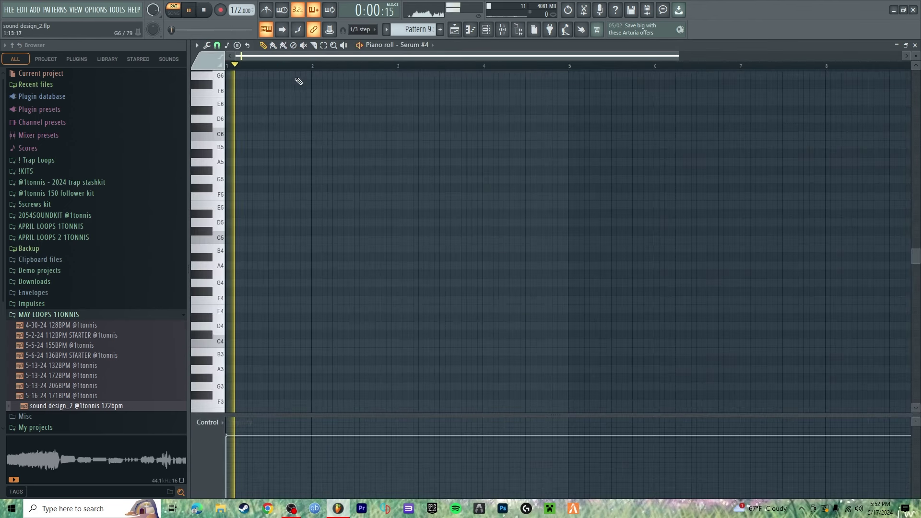
{"action": "scroll", "coordinate": [298, 80], "scroll_direction": "down", "scroll_amount": 4}
{"action": "right_click", "coordinate": [417, 45]}
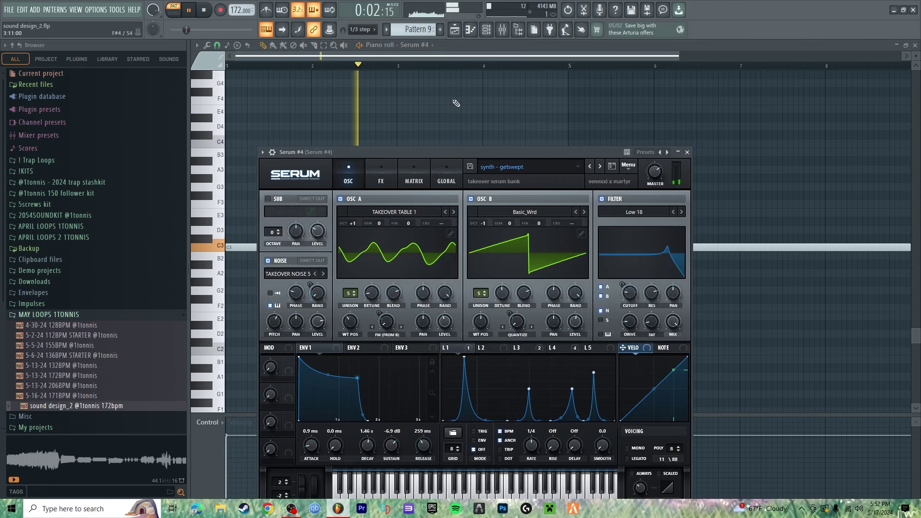
{"action": "left_click_drag", "start_coordinate": [490, 150], "coordinate": [491, 140]}
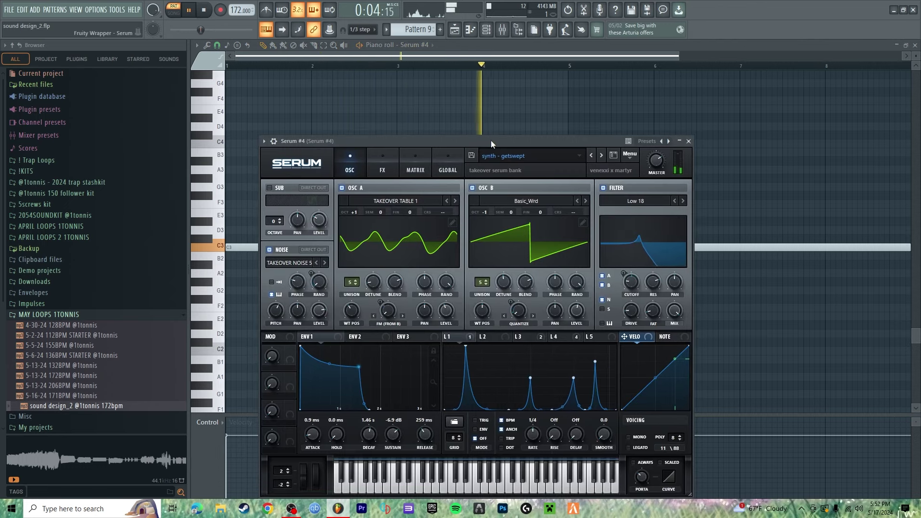
{"action": "left_click", "coordinate": [448, 43]}
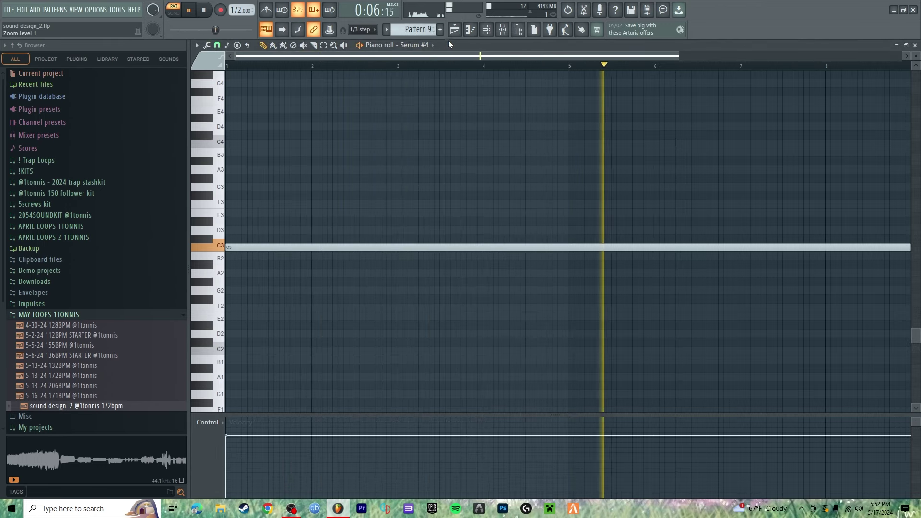
Step: Play Pattern 20's ZENOLOGY #4 C6 and G5 hits with its synth window open
{"action": "key", "text": "space"}
{"action": "left_click", "coordinate": [454, 41]}
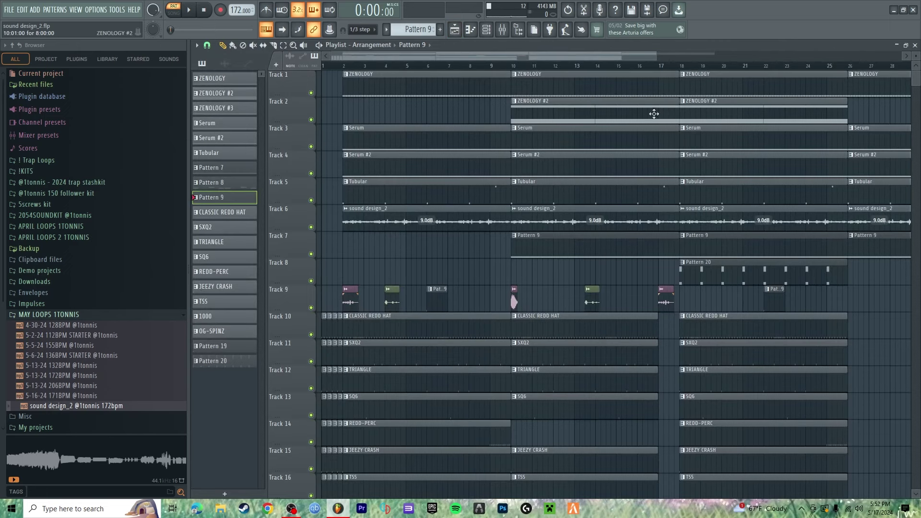
{"action": "scroll", "coordinate": [654, 113], "scroll_direction": "down", "scroll_amount": 3}
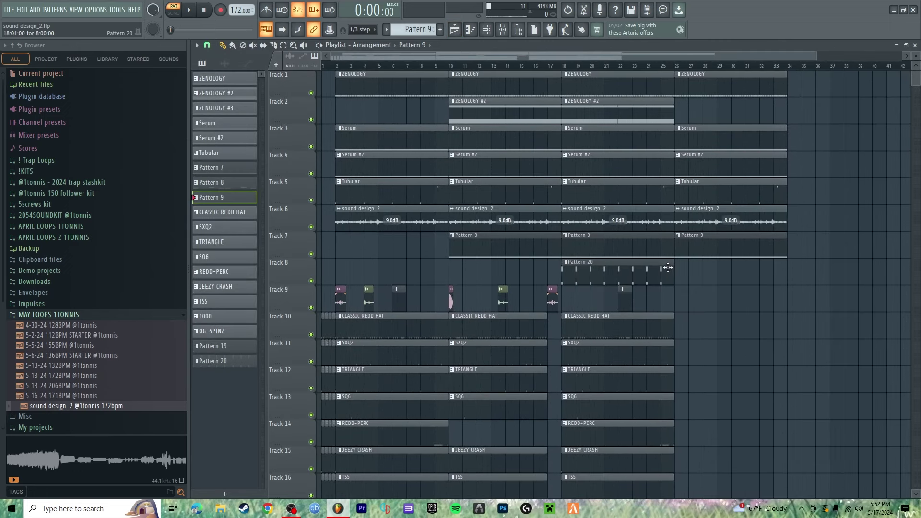
{"action": "double_click", "coordinate": [668, 267]}
{"action": "key", "text": "space"}
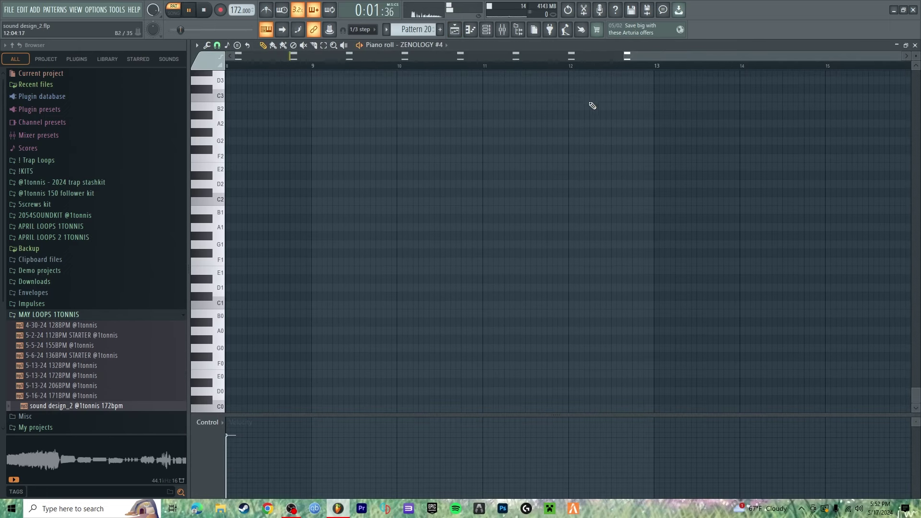
{"action": "scroll", "coordinate": [624, 71], "scroll_direction": "down", "scroll_amount": 3}
{"action": "scroll", "coordinate": [566, 138], "scroll_direction": "up", "scroll_amount": 8}
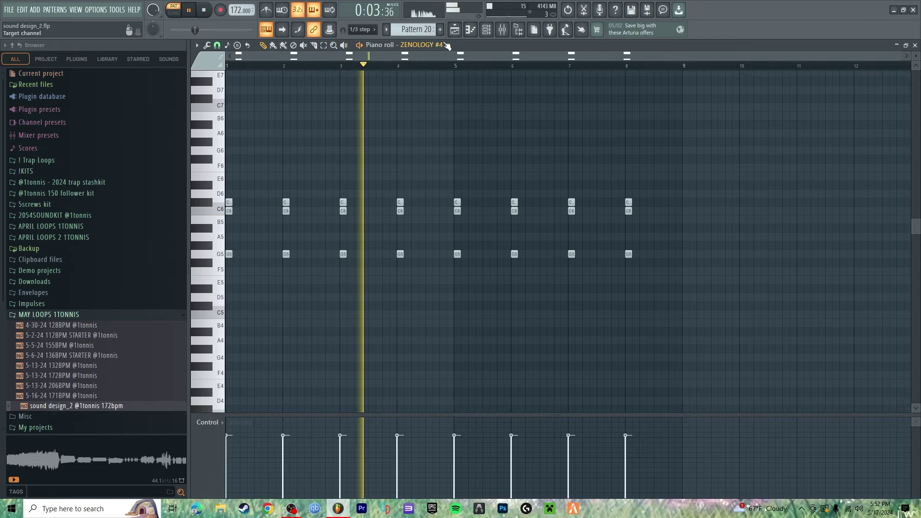
{"action": "right_click", "coordinate": [446, 45]}
{"action": "left_click_drag", "start_coordinate": [419, 179], "coordinate": [360, 307]}
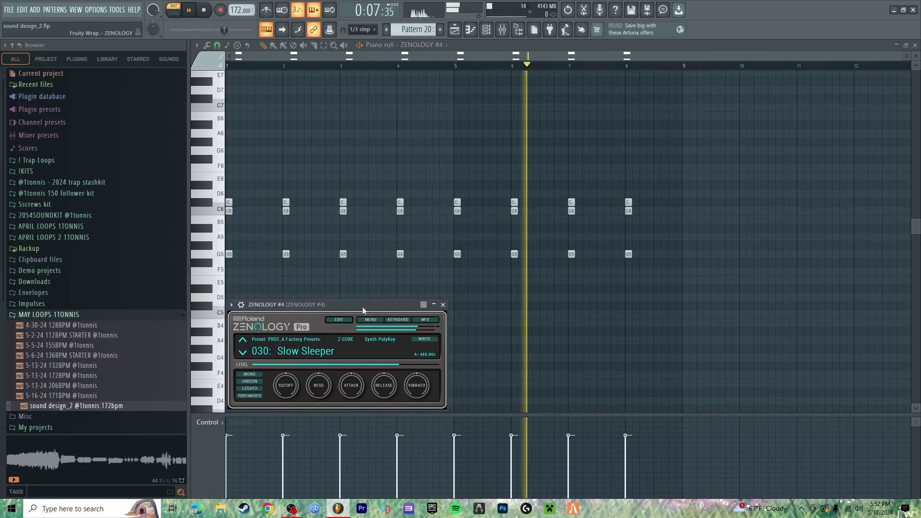
{"action": "left_click", "coordinate": [455, 29]}
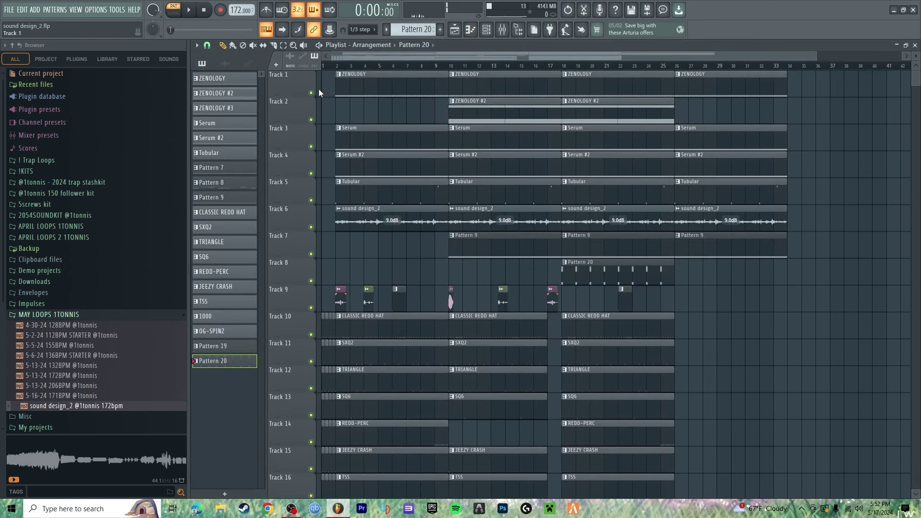
Step: Solo Tracks 1–8, save the project, and play the arrangement to about bar 18
{"action": "left_click", "coordinate": [312, 282]}
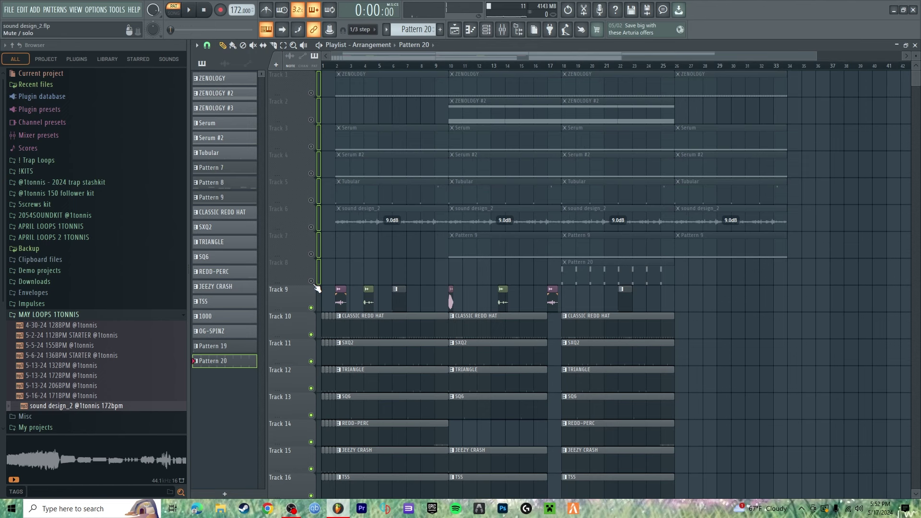
{"action": "right_click", "coordinate": [313, 281]}
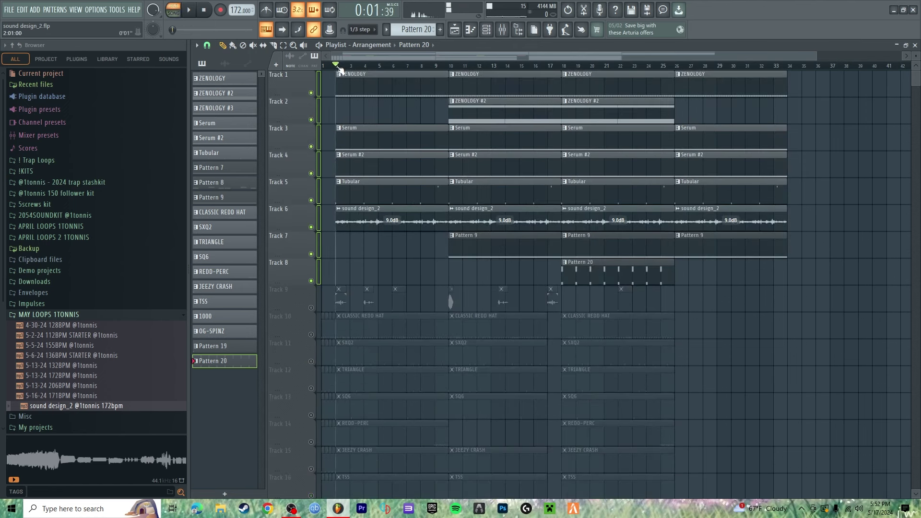
{"action": "key", "text": "space"}
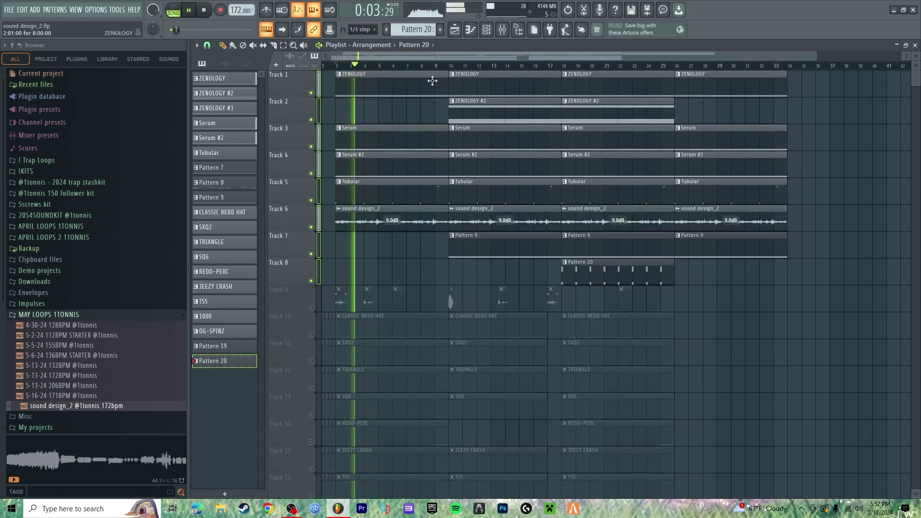
{"action": "key", "text": "ctrl+s"}
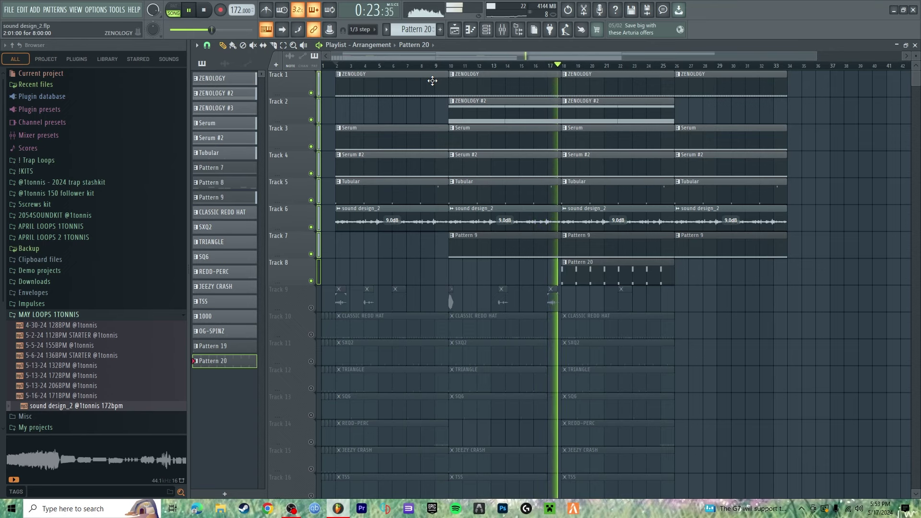
{"action": "key", "text": "space"}
Step: Solo Track 8 briefly, then clear the solo so all tracks play
{"action": "left_click", "coordinate": [294, 281]}
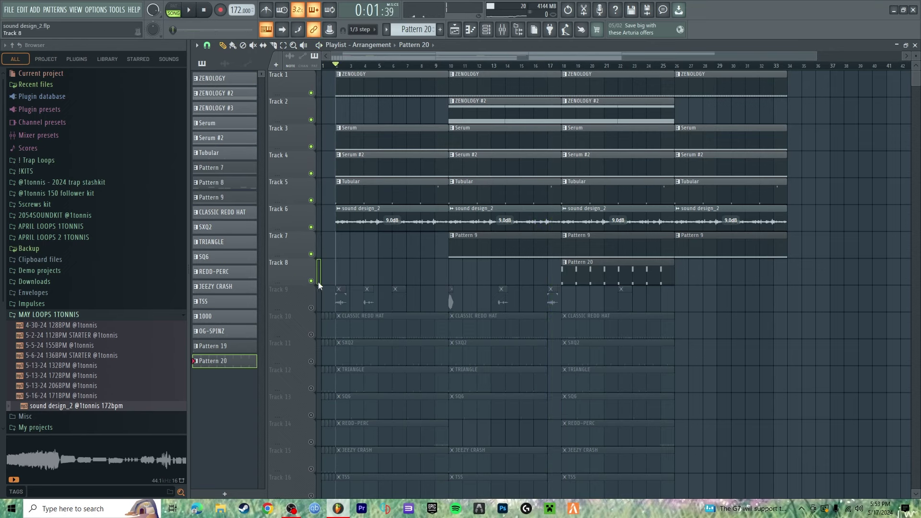
{"action": "right_click", "coordinate": [312, 281]}
{"action": "scroll", "coordinate": [317, 260], "scroll_direction": "down", "scroll_amount": 3}
{"action": "right_click", "coordinate": [312, 204]}
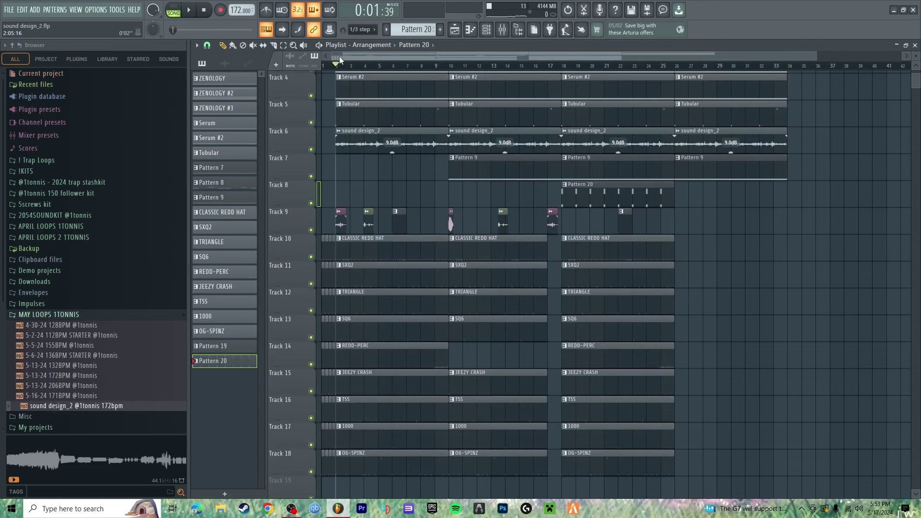
Step: Solo Track 9, jump playback to bar 4 and bar 10, then unmute all tracks
{"action": "right_click", "coordinate": [311, 229]}
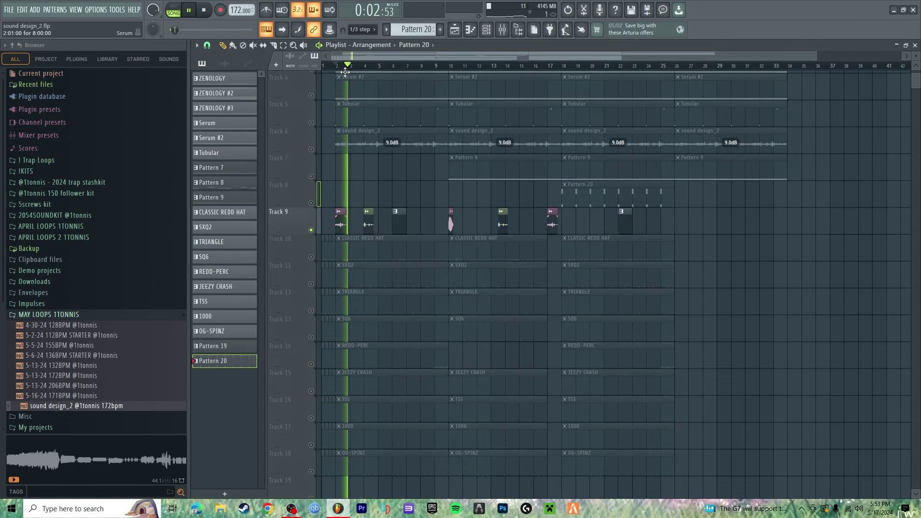
{"action": "left_click", "coordinate": [366, 65]}
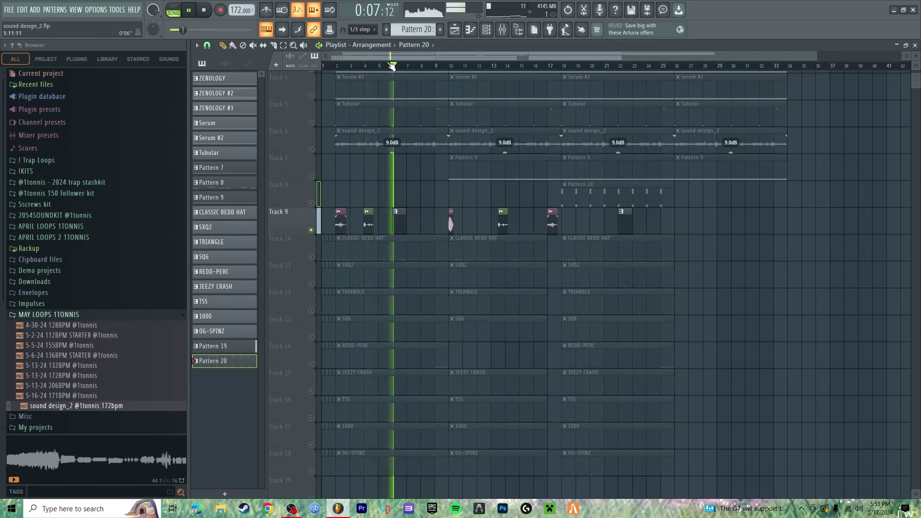
{"action": "left_click", "coordinate": [451, 65]}
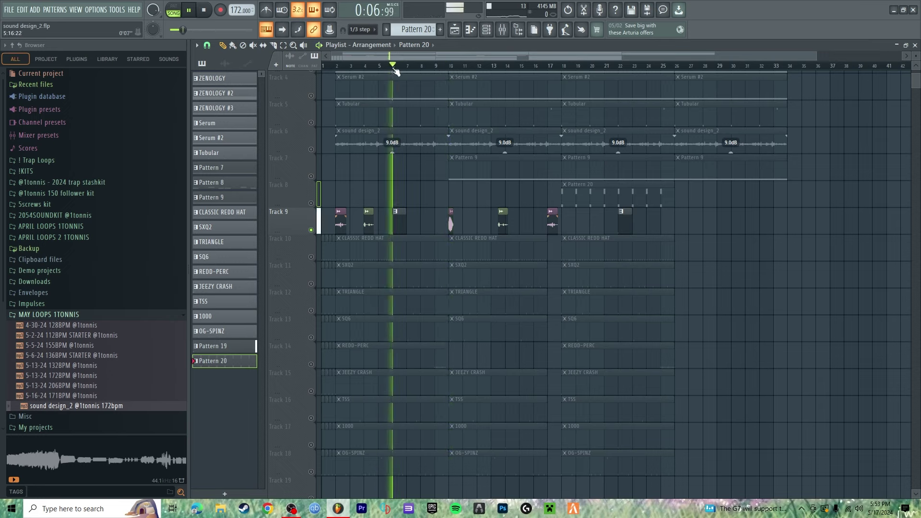
{"action": "left_click", "coordinate": [448, 71]}
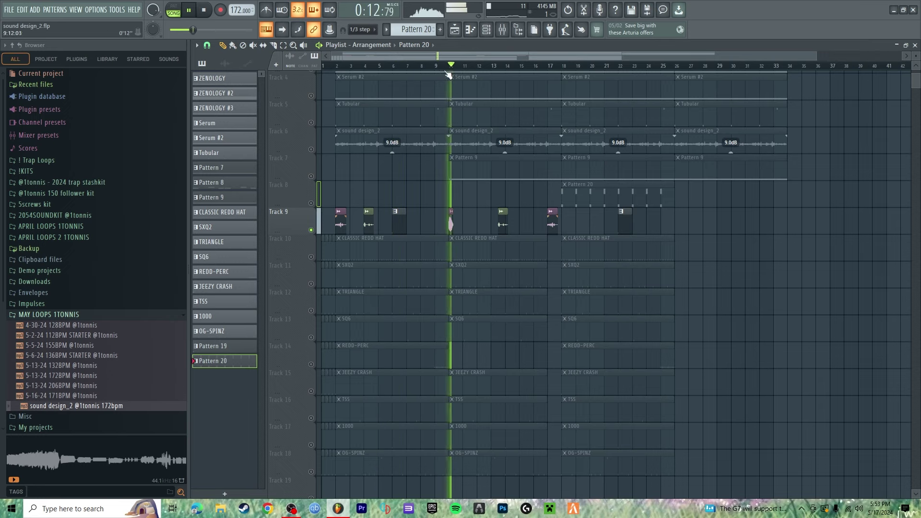
{"action": "left_click", "coordinate": [311, 257]}
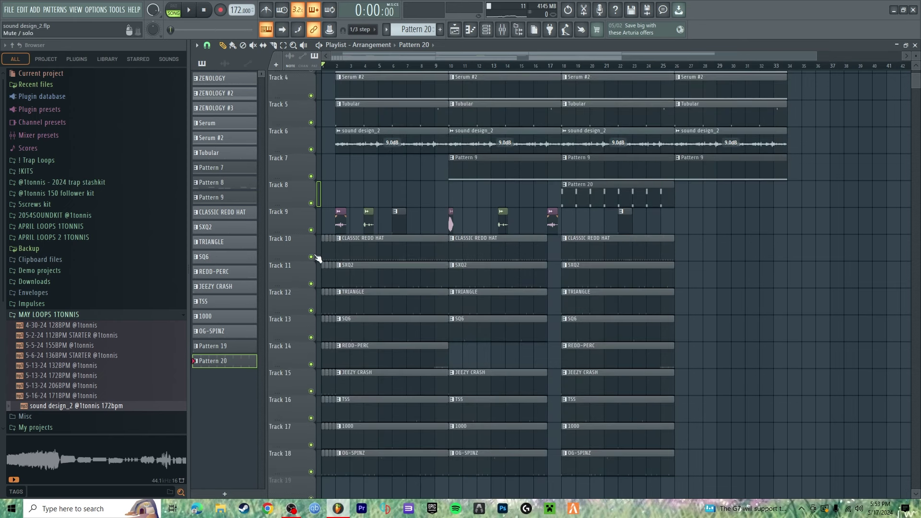
Step: Play the CLASSIC REDD HAT hi-hat notes from the start and check its mixer insert
{"action": "scroll", "coordinate": [339, 67], "scroll_direction": "up", "scroll_amount": 3}
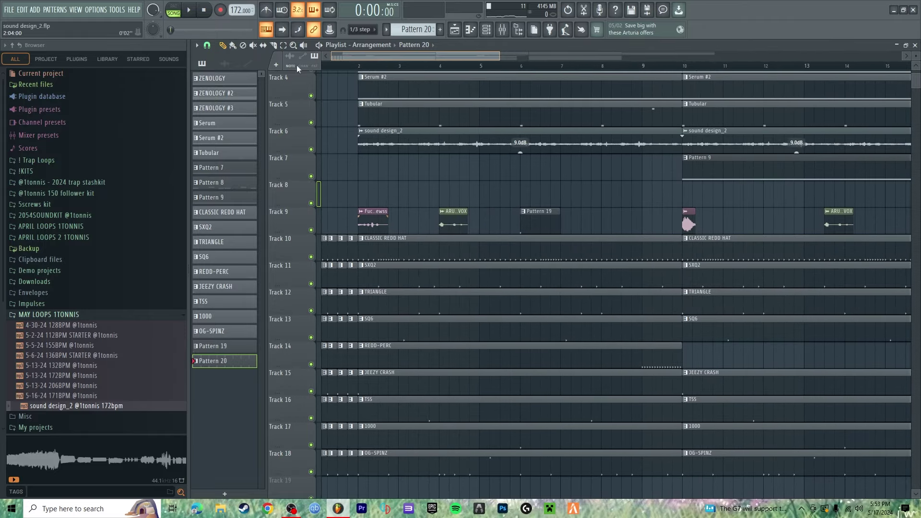
{"action": "double_click", "coordinate": [325, 255]}
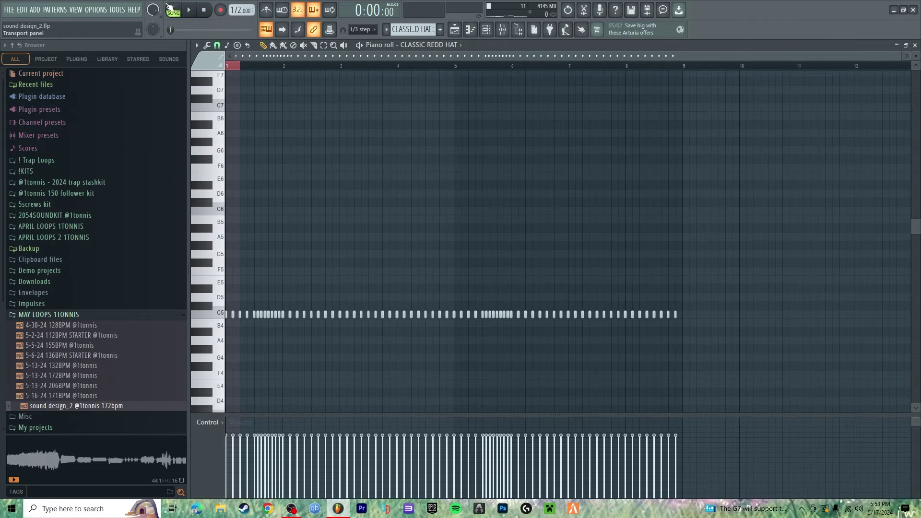
{"action": "key", "text": "space"}
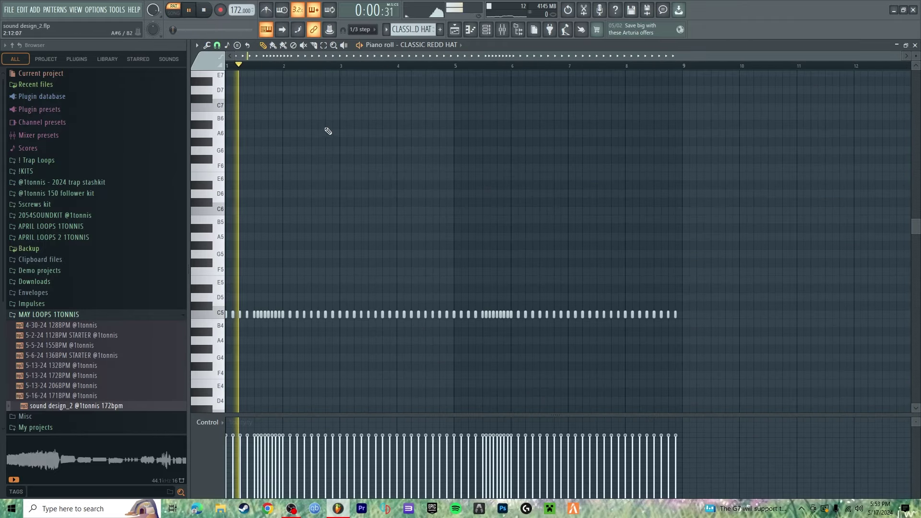
{"action": "right_click", "coordinate": [448, 47]}
{"action": "left_click", "coordinate": [503, 33]}
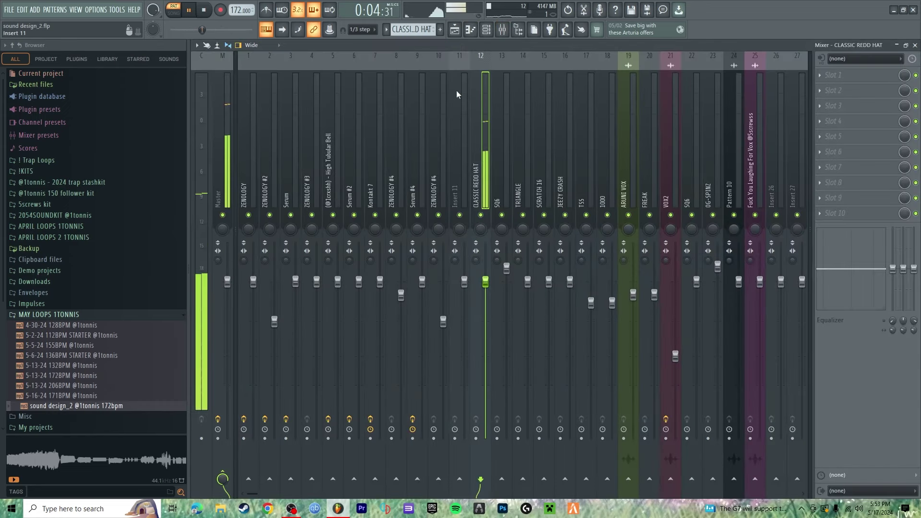
{"action": "left_click", "coordinate": [454, 30]}
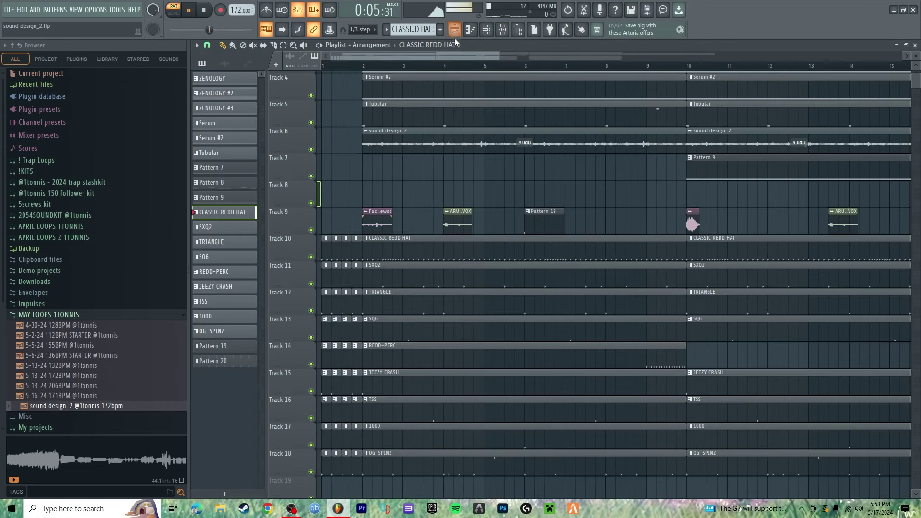
Step: Expand and collapse the Impulses and 2054SOUNDKIT browser folders
{"action": "left_click", "coordinate": [61, 304]}
{"action": "left_click", "coordinate": [61, 186]}
{"action": "left_click", "coordinate": [42, 361]}
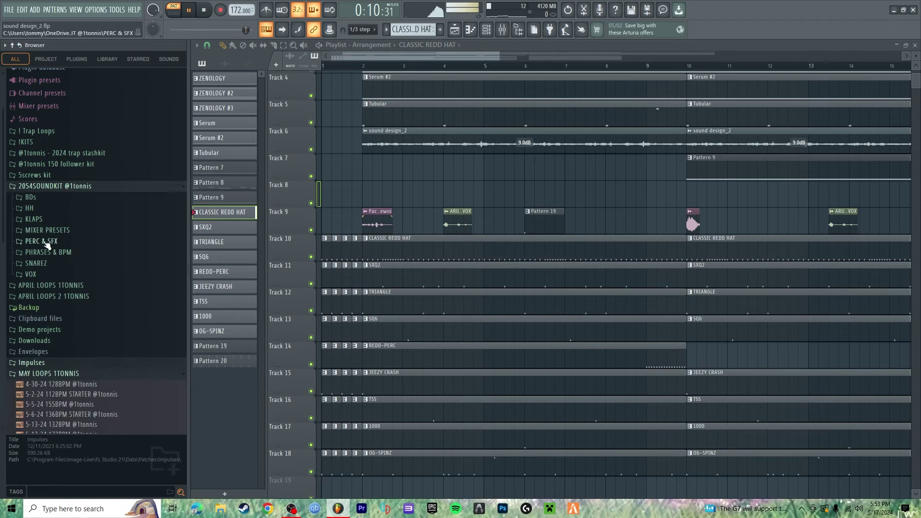
{"action": "left_click", "coordinate": [68, 187]}
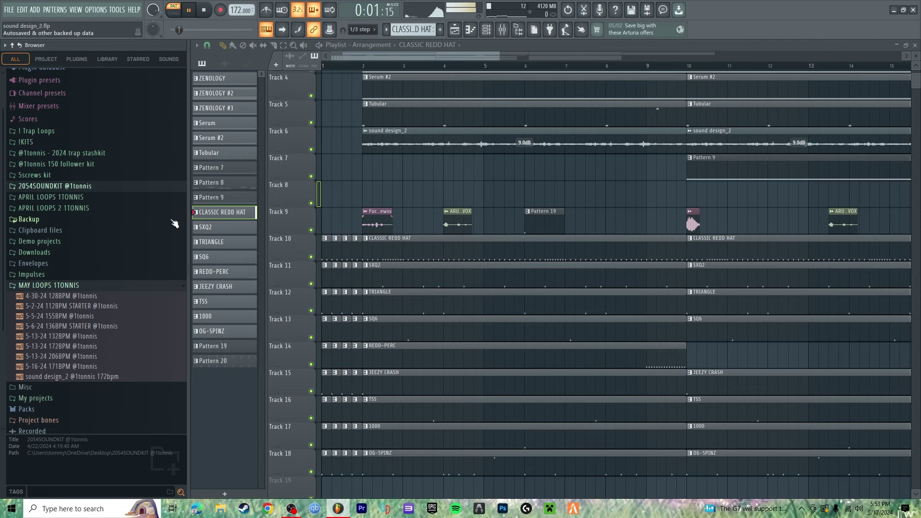
{"action": "scroll", "coordinate": [528, 101], "scroll_direction": "down", "scroll_amount": 3}
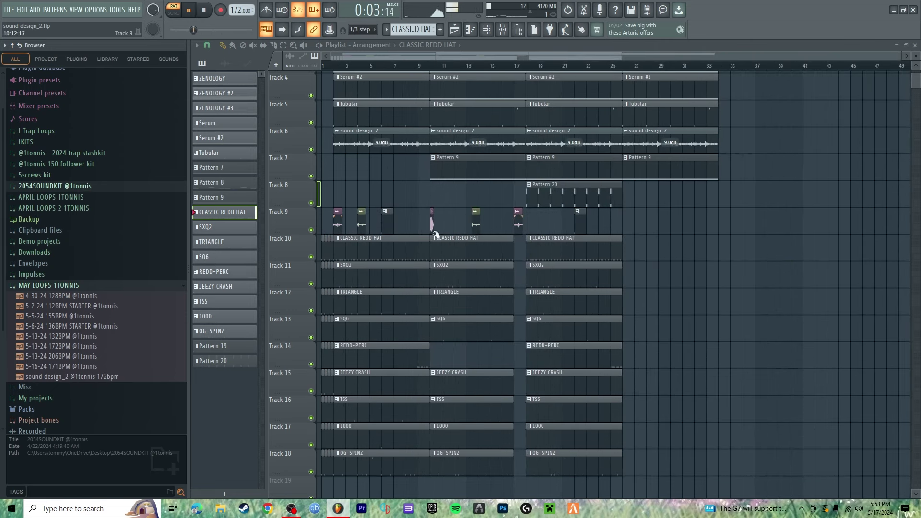
Step: Open the SXQ2 clip's notes, stop playback, and expand the 2054SOUNDKIT SNAREZ folder
{"action": "double_click", "coordinate": [380, 271]}
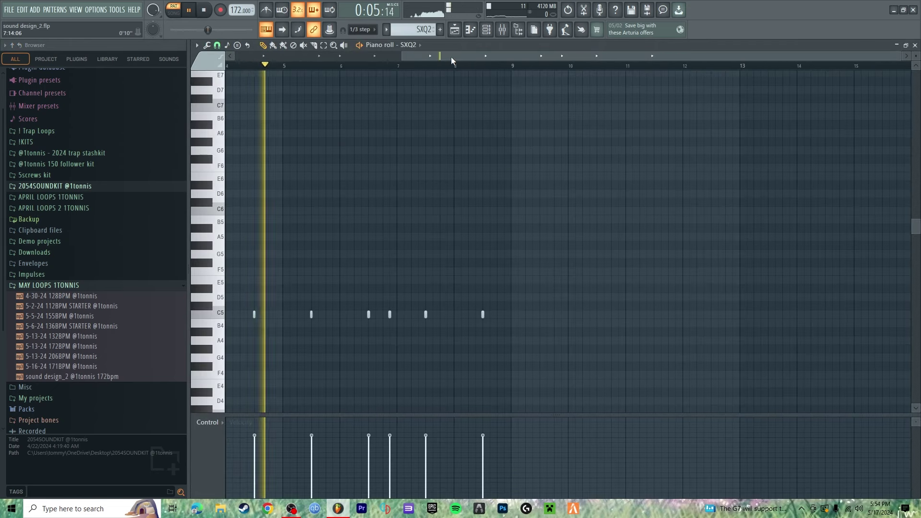
{"action": "key", "text": "space"}
{"action": "key", "text": "space"}
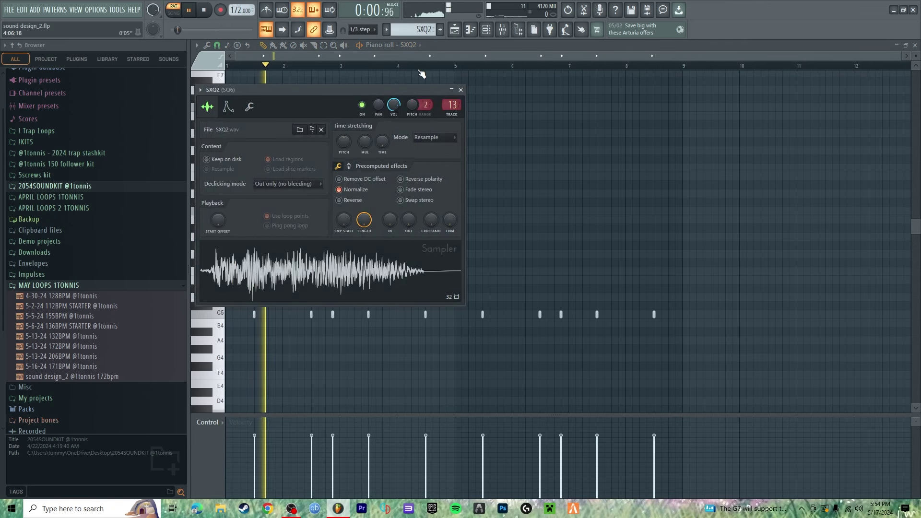
{"action": "left_click", "coordinate": [503, 29]}
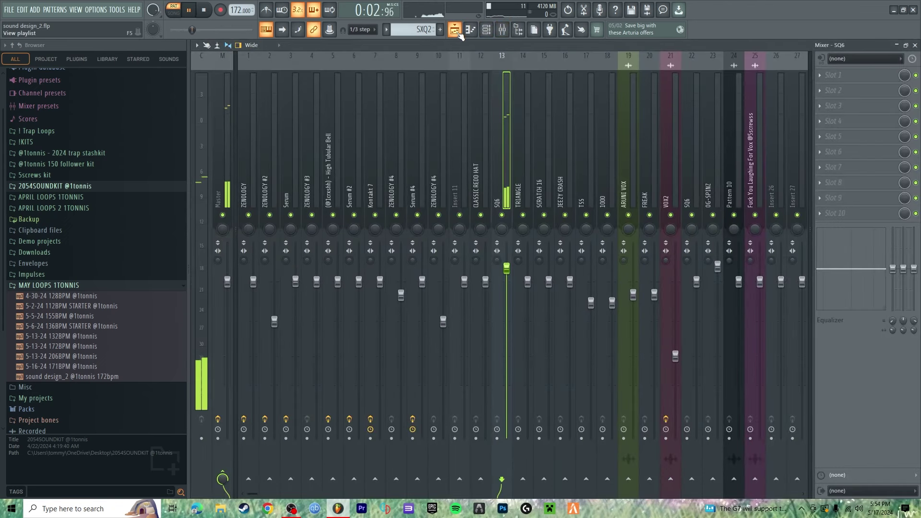
{"action": "left_click", "coordinate": [502, 30]}
{"action": "left_click", "coordinate": [72, 186]}
{"action": "left_click", "coordinate": [36, 264]}
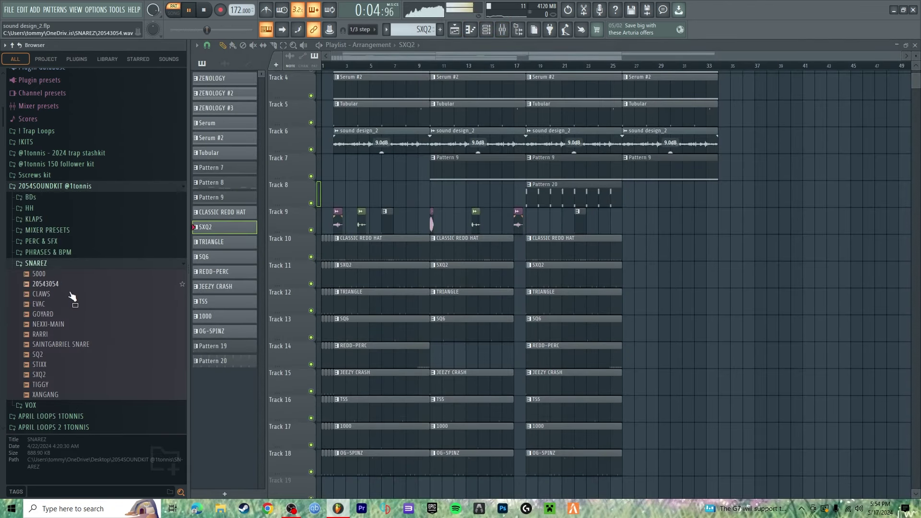
Step: Inspect the TRIANGLE pattern's notes and sampler, then switch to SQ6 and play it
{"action": "left_click", "coordinate": [471, 30]}
{"action": "scroll", "coordinate": [418, 45], "scroll_direction": "down", "scroll_amount": 1}
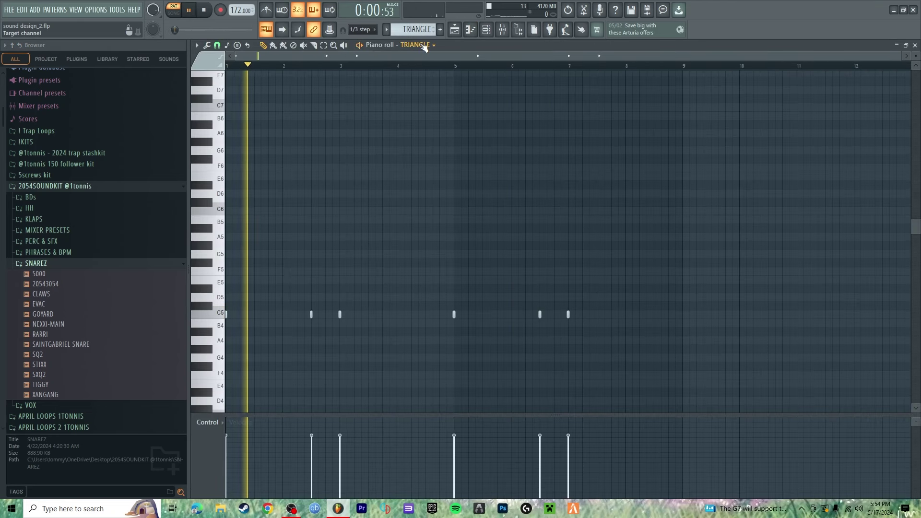
{"action": "right_click", "coordinate": [424, 47]}
{"action": "left_click_drag", "start_coordinate": [399, 99], "coordinate": [466, 161]}
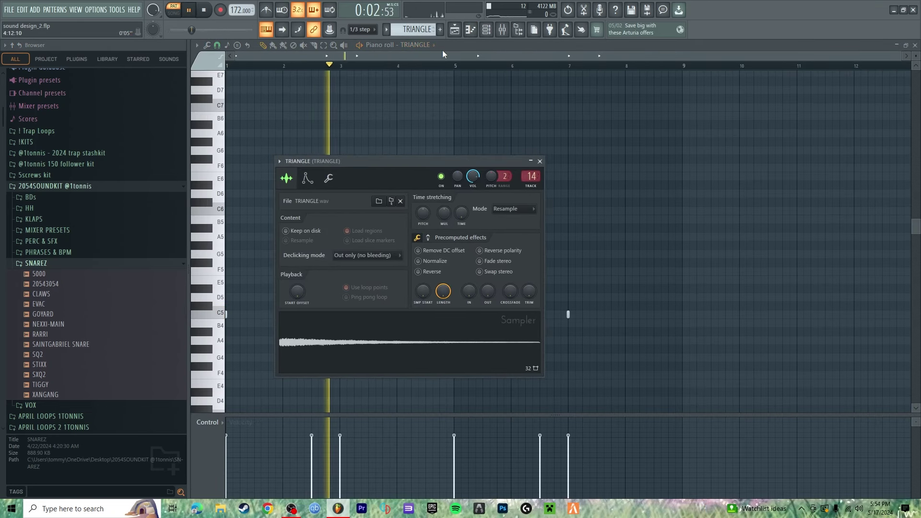
{"action": "left_click", "coordinate": [443, 52]}
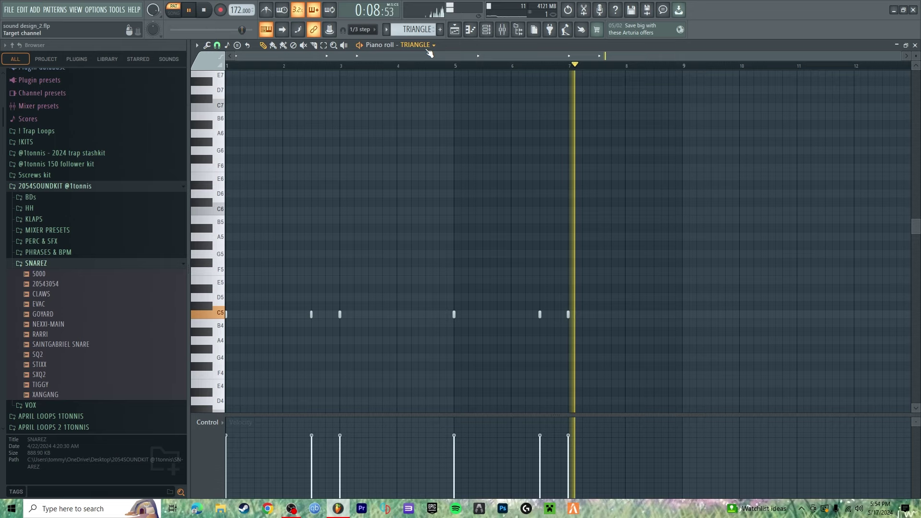
{"action": "left_click_drag", "start_coordinate": [415, 30], "coordinate": [416, 36]}
{"action": "key", "text": "space"}
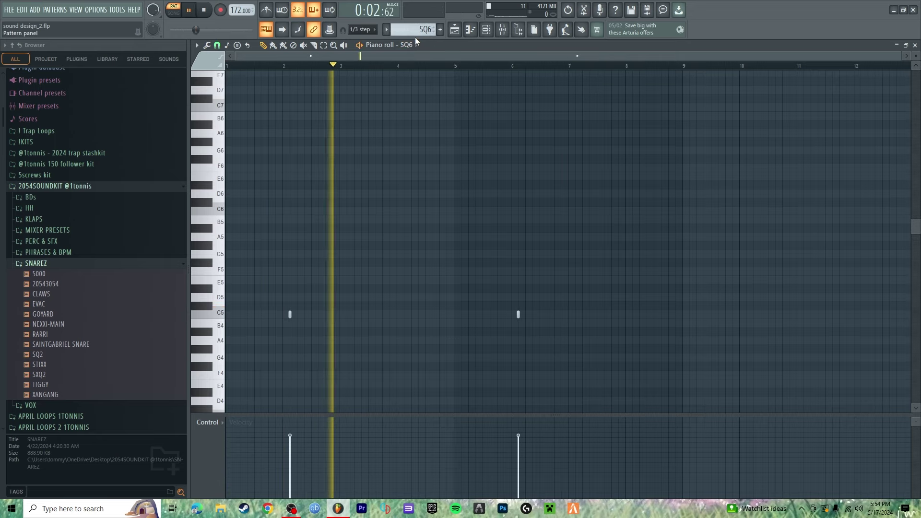
Step: Stop SQ6 and play the REDD-PERC pattern, jumping ahead to around bar 8
{"action": "key", "text": "space"}
{"action": "scroll", "coordinate": [418, 32], "scroll_direction": "down", "scroll_amount": 1}
{"action": "key", "text": "space"}
{"action": "left_click", "coordinate": [606, 65]}
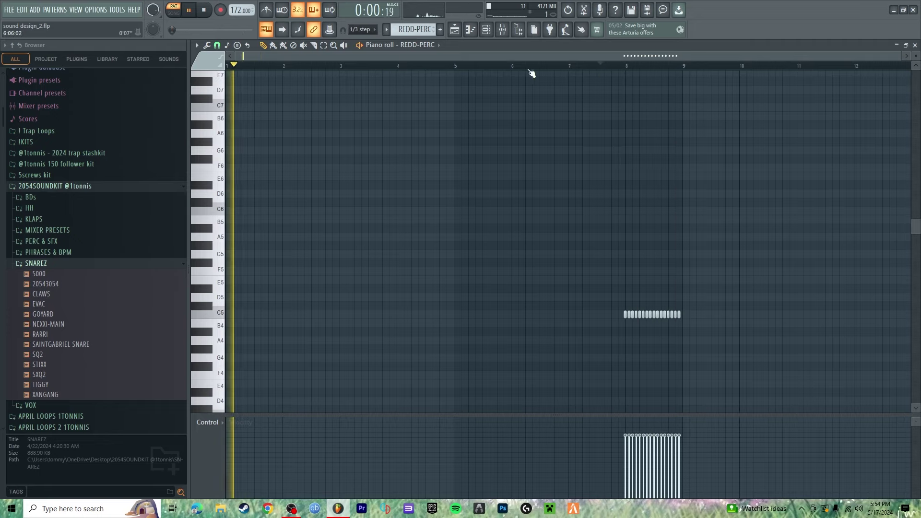
{"action": "key", "text": "space"}
Step: Play the JEEZY CRASH, TSS, 1000 and OG-SPINZ patterns in turn
{"action": "scroll", "coordinate": [417, 29], "scroll_direction": "down", "scroll_amount": 1}
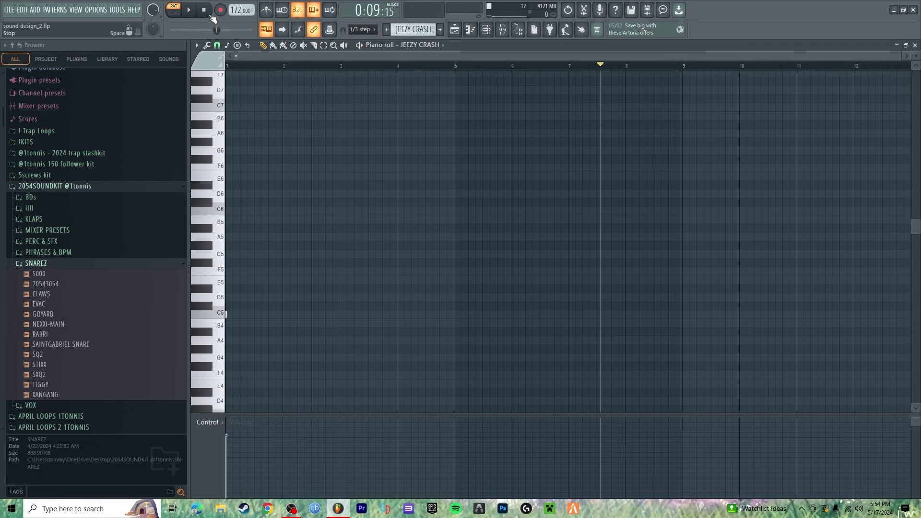
{"action": "key", "text": "space"}
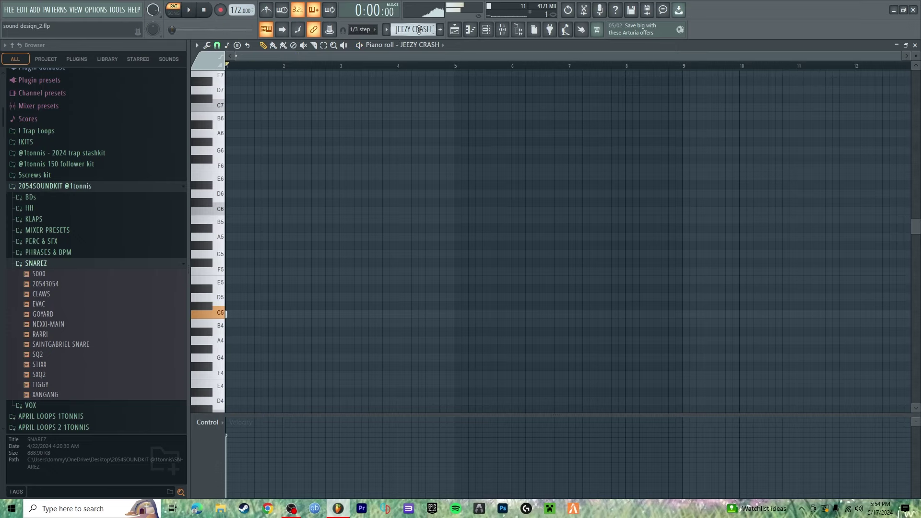
{"action": "key", "text": "space"}
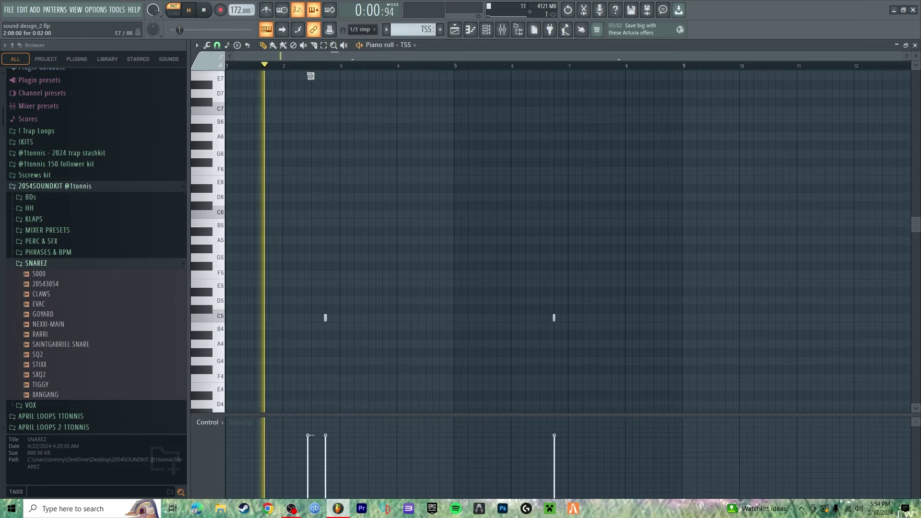
{"action": "left_click", "coordinate": [213, 15]}
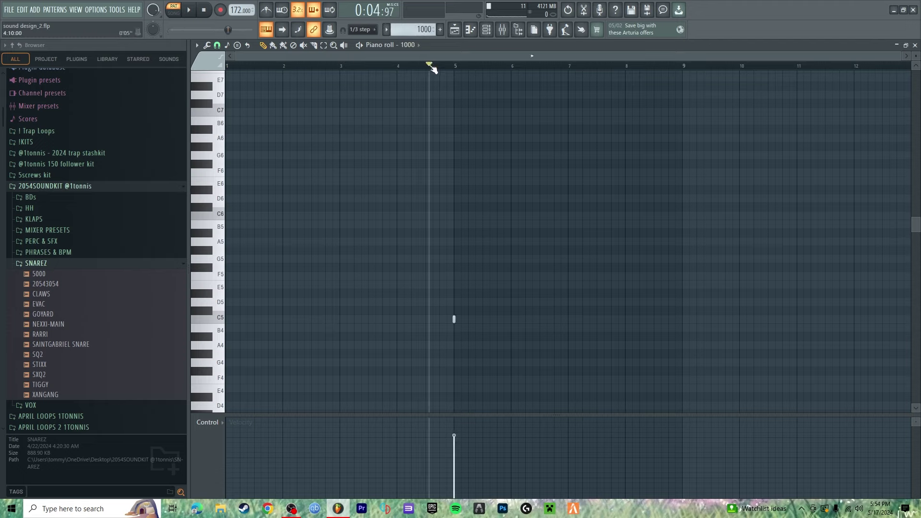
{"action": "key", "text": "space"}
{"action": "left_click", "coordinate": [212, 17]}
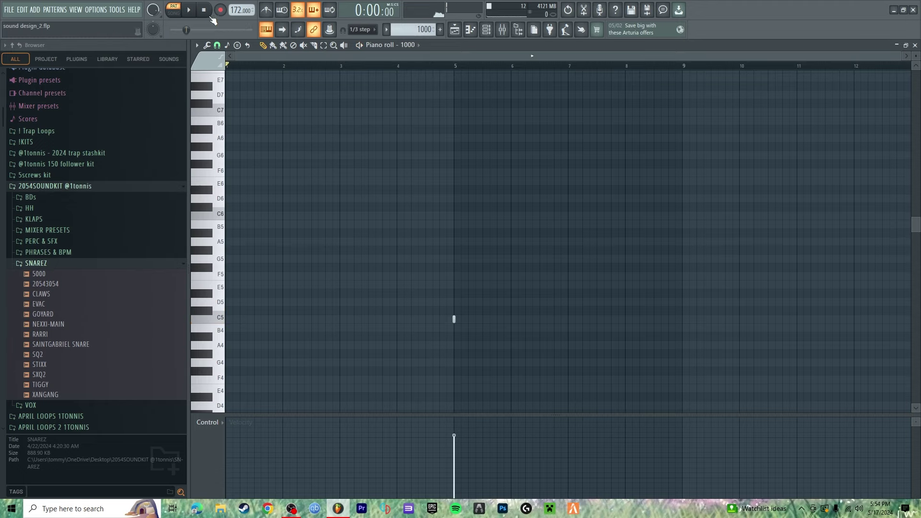
{"action": "scroll", "coordinate": [420, 31], "scroll_direction": "down", "scroll_amount": 1}
{"action": "key", "text": "space"}
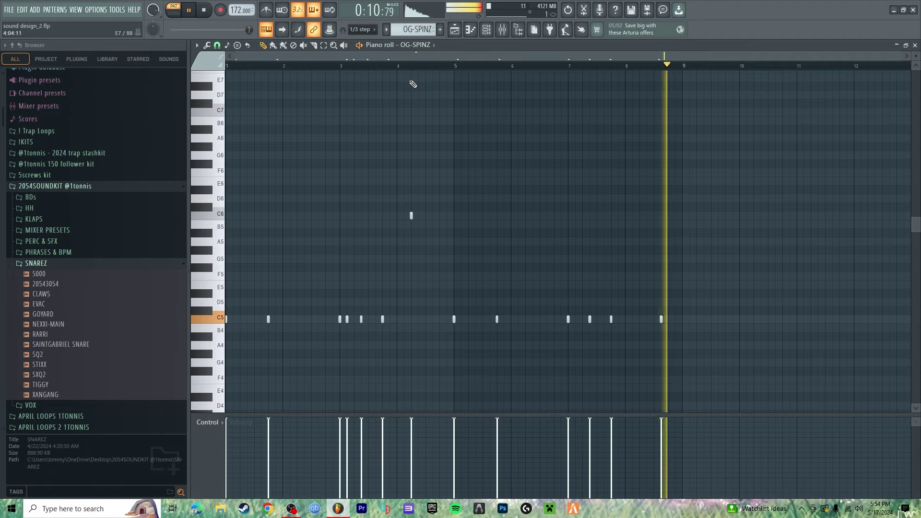
Step: Back in the playlist, try soloing Track 8, clear the solo, and mute Track 8
{"action": "key", "text": "F5"}
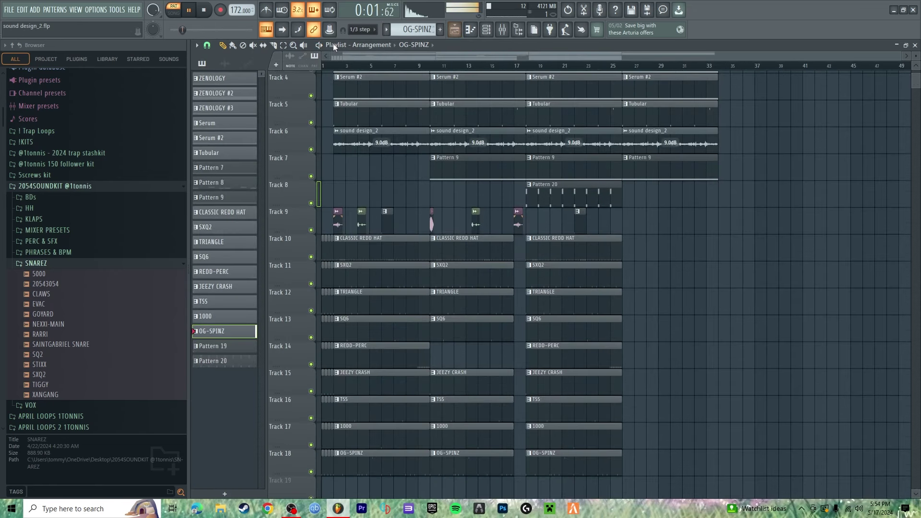
{"action": "scroll", "coordinate": [353, 162], "scroll_direction": "down", "scroll_amount": 2}
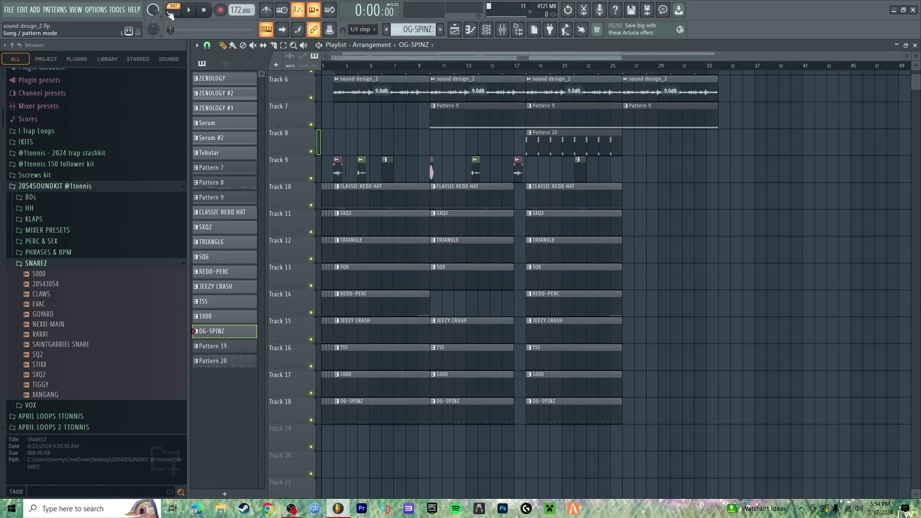
{"action": "right_click", "coordinate": [311, 420]}
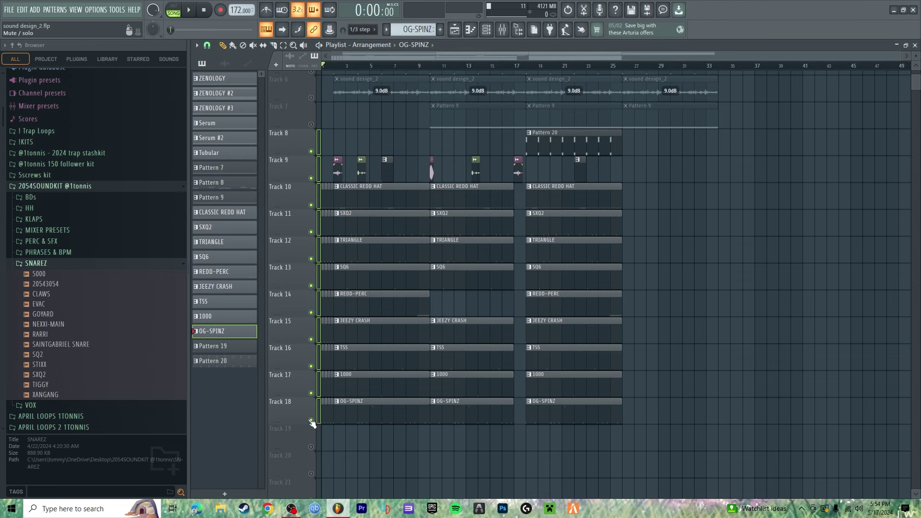
{"action": "right_click", "coordinate": [312, 150]}
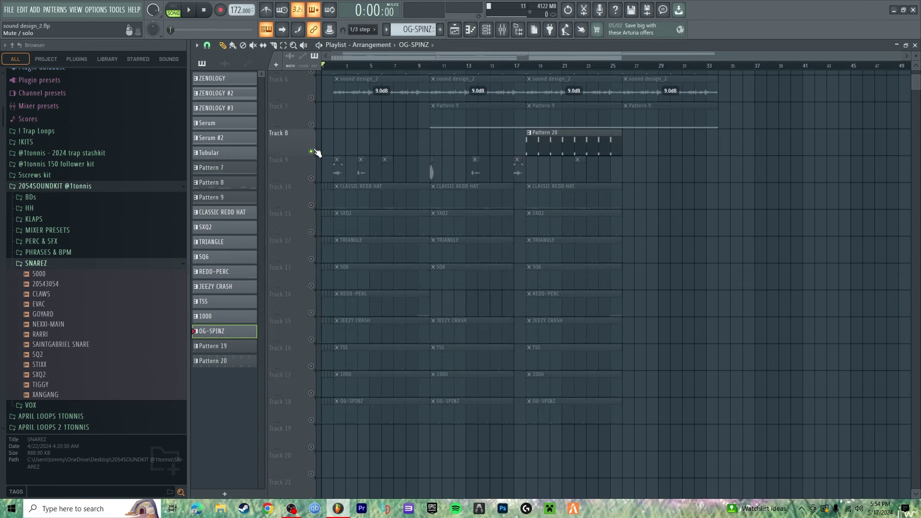
{"action": "right_click", "coordinate": [311, 152]}
{"action": "left_click", "coordinate": [311, 152]}
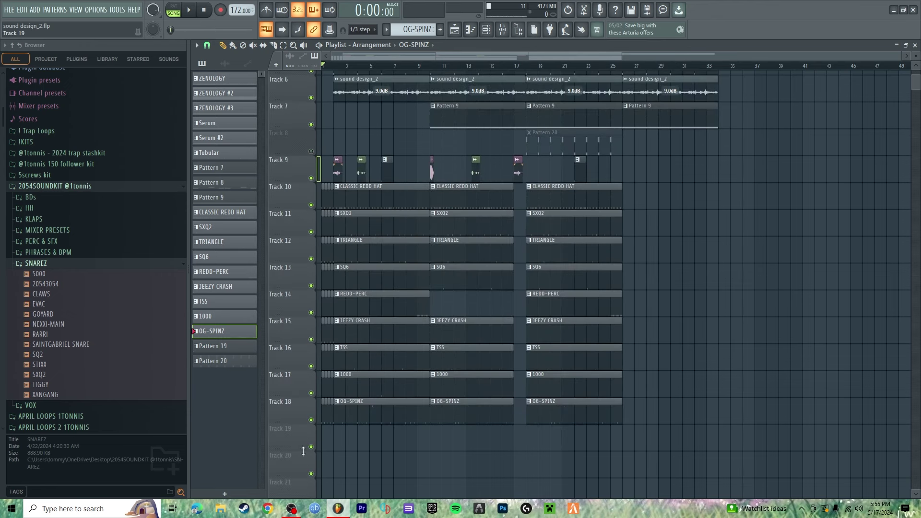
Step: Play the song with only drum Tracks 9–18 soloed, then stop and unsolo
{"action": "right_click", "coordinate": [311, 178]}
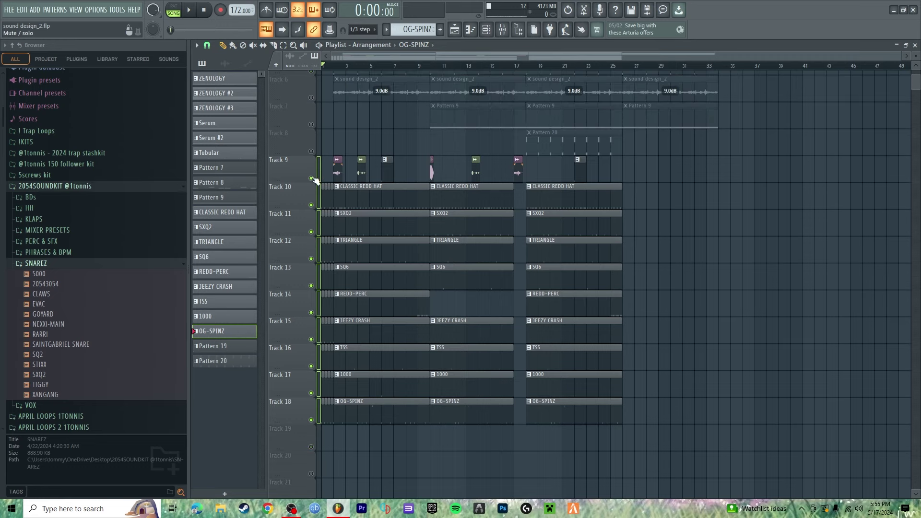
{"action": "key", "text": "space"}
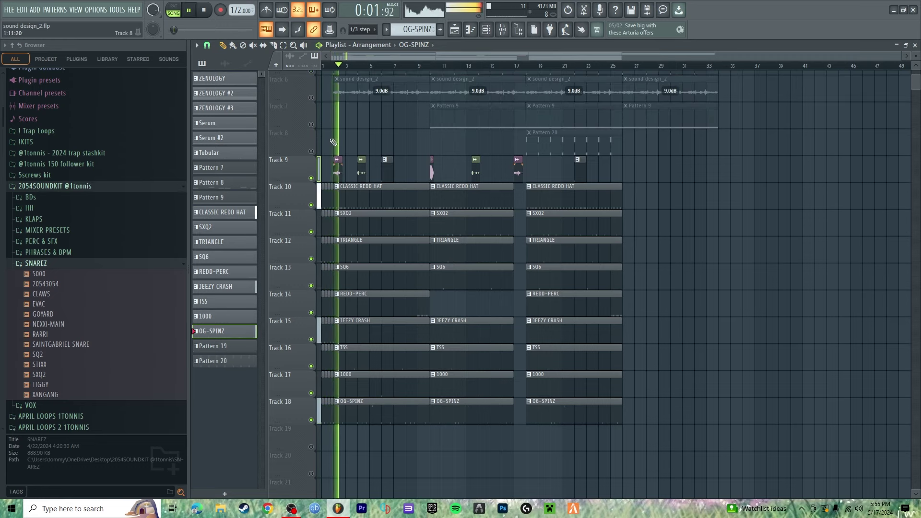
{"action": "scroll", "coordinate": [336, 68], "scroll_direction": "up", "scroll_amount": 5}
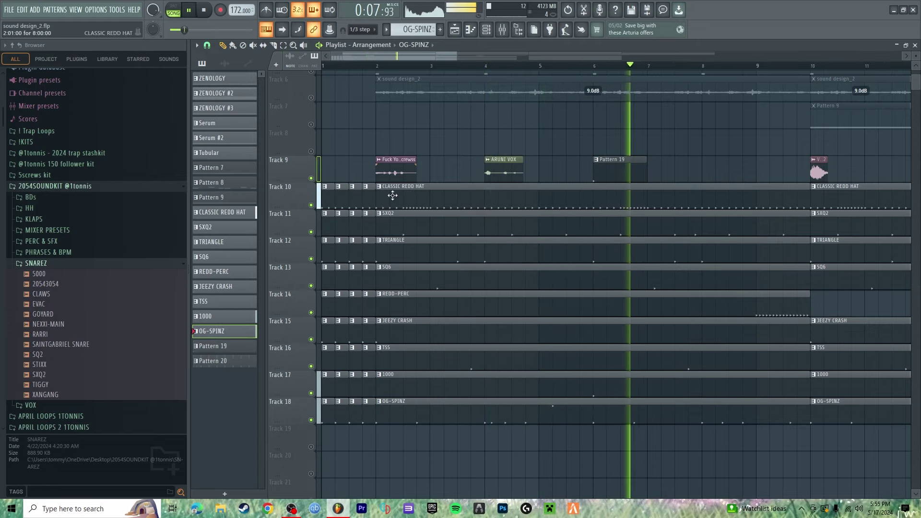
{"action": "scroll", "coordinate": [386, 197], "scroll_direction": "up", "scroll_amount": 5}
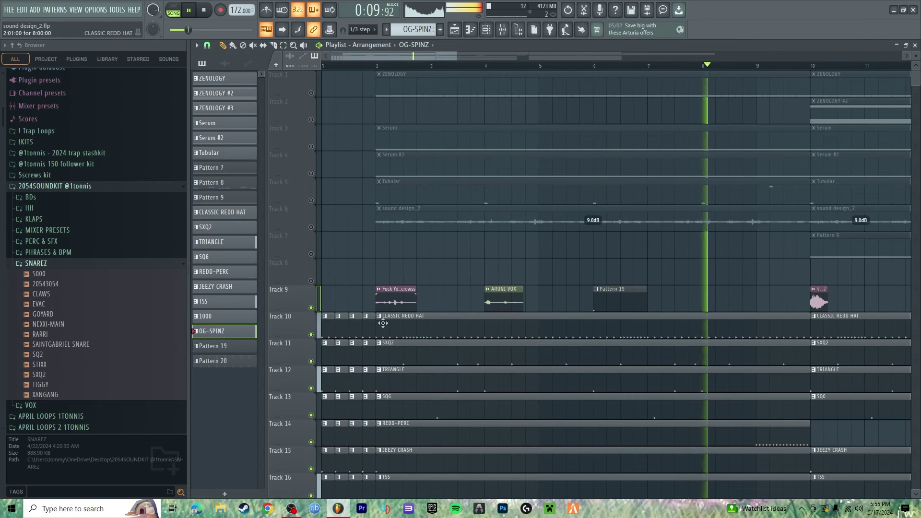
{"action": "scroll", "coordinate": [408, 67], "scroll_direction": "down", "scroll_amount": 5}
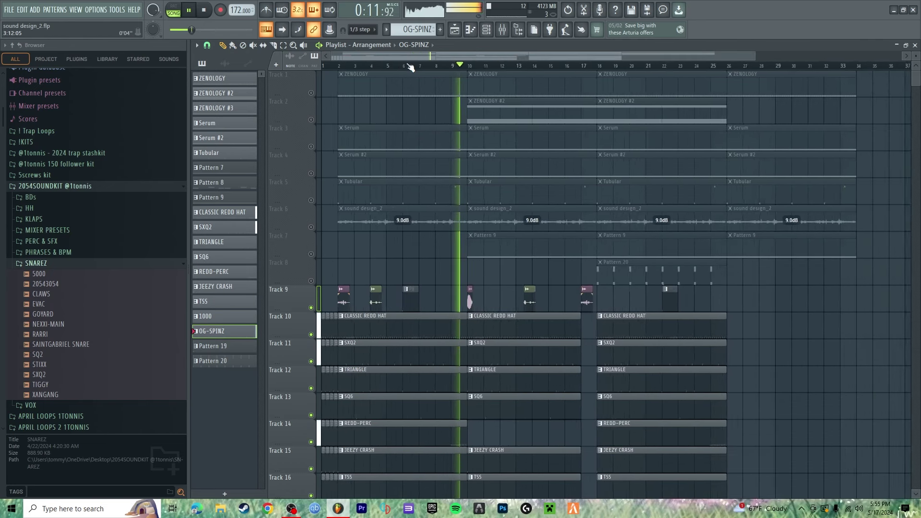
{"action": "scroll", "coordinate": [304, 204], "scroll_direction": "down", "scroll_amount": 4}
{"action": "key", "text": "space"}
{"action": "right_click", "coordinate": [310, 205]}
{"action": "right_click", "coordinate": [310, 204]}
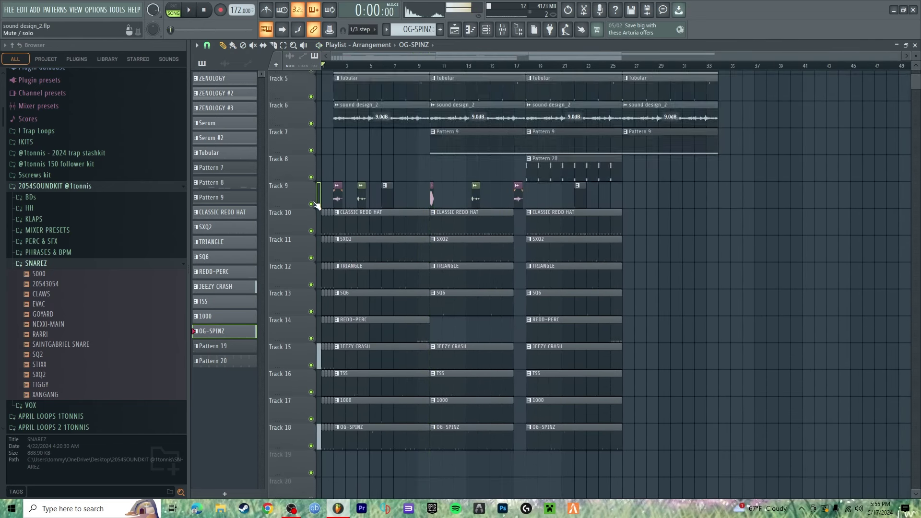
{"action": "right_click", "coordinate": [310, 205]}
{"action": "right_click", "coordinate": [311, 205]}
Step: Let the full beat play with all tracks through to about bar 33
{"action": "scroll", "coordinate": [311, 204], "scroll_direction": "up", "scroll_amount": 4}
{"action": "scroll", "coordinate": [177, 192], "scroll_direction": "down", "scroll_amount": 3}
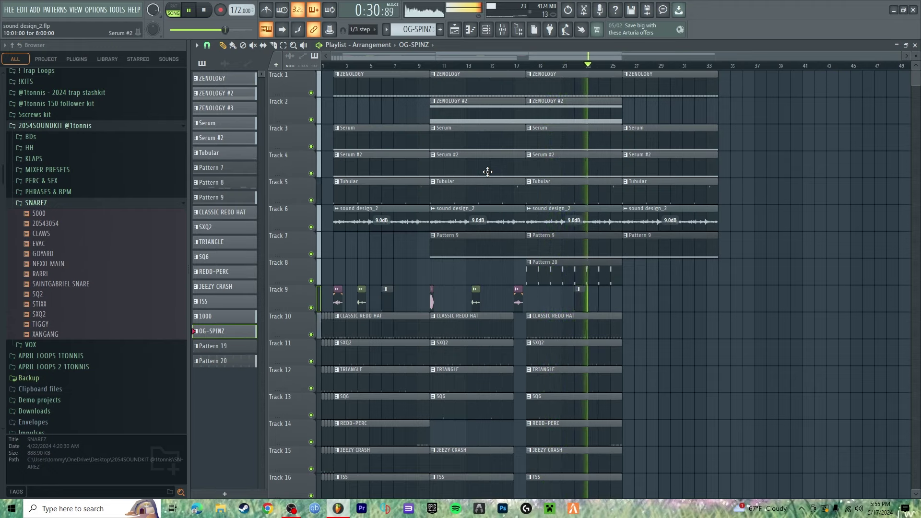
{"action": "scroll", "coordinate": [489, 172], "scroll_direction": "down", "scroll_amount": 1}
{"action": "scroll", "coordinate": [490, 172], "scroll_direction": "up", "scroll_amount": 1}
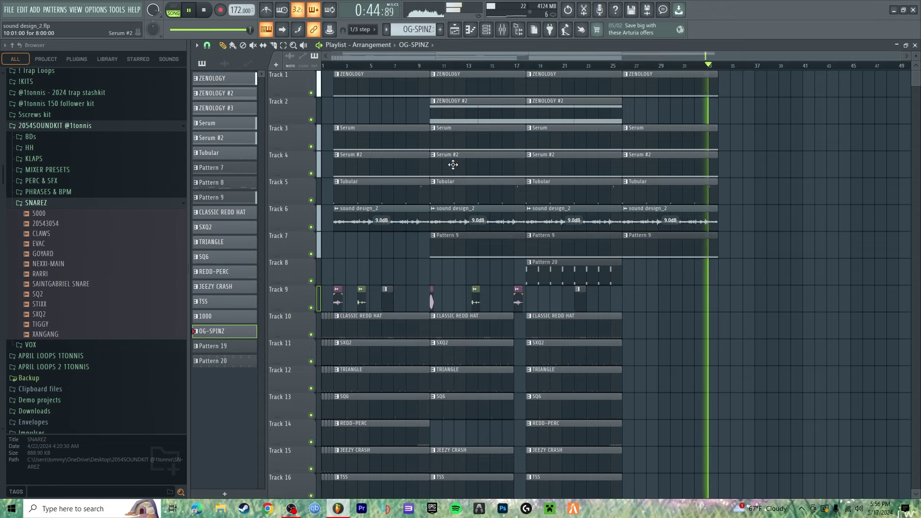
Step: Stop FL Studio playback and bring the OBS recording window to the front
{"action": "key", "text": "space"}
{"action": "scroll", "coordinate": [453, 165], "scroll_direction": "down", "scroll_amount": 4}
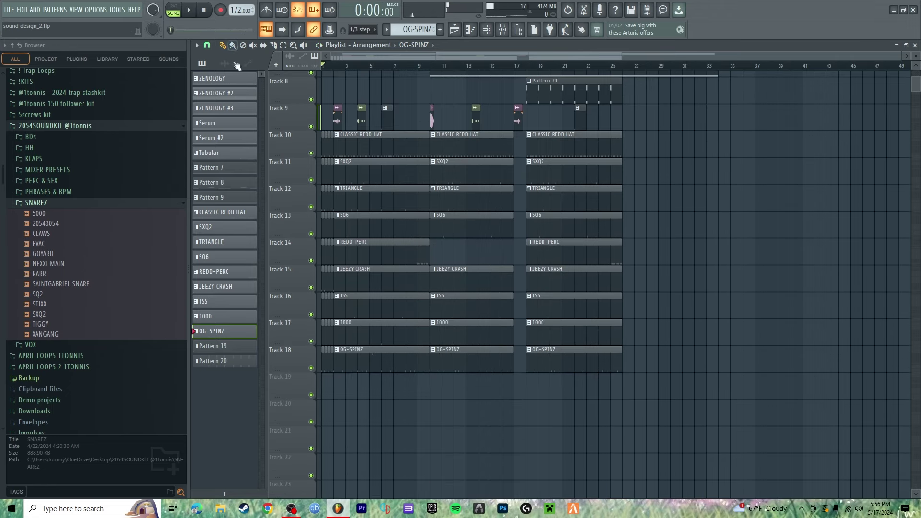
{"action": "left_click", "coordinate": [291, 508]}
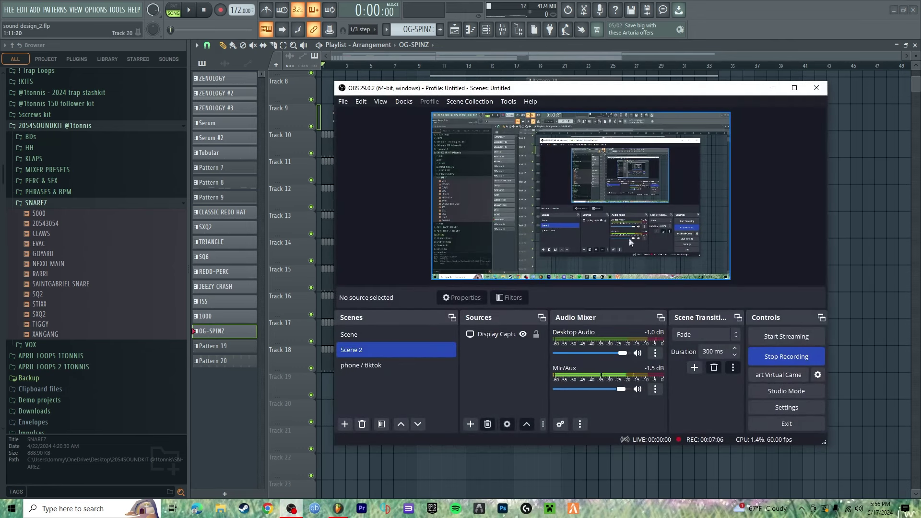